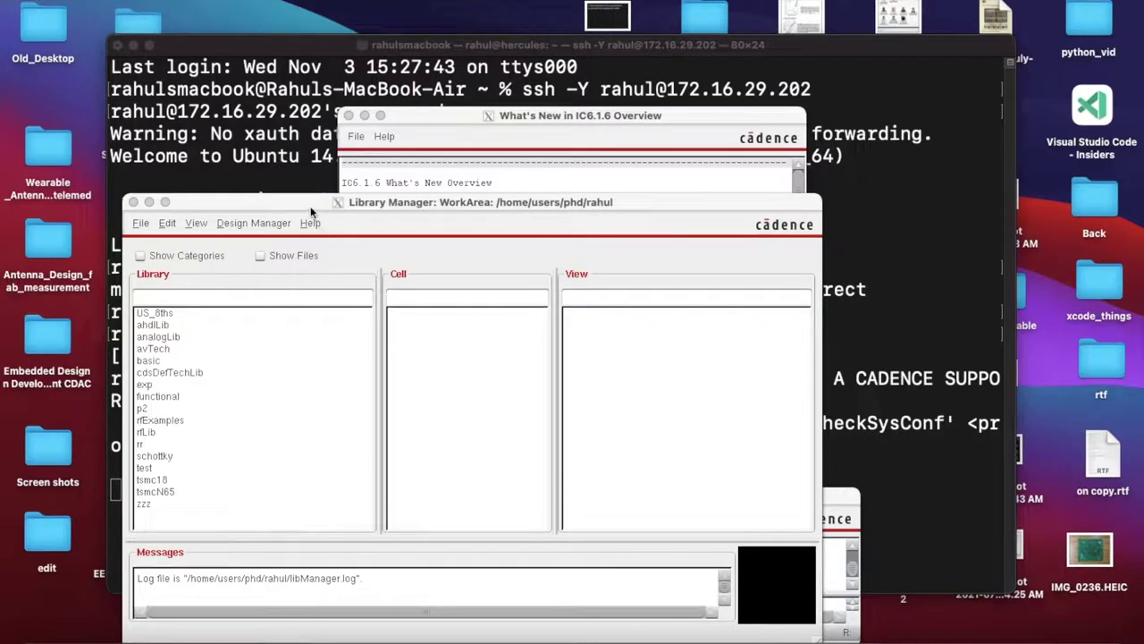
# Step: Create a new schematic cell view named amp in the zzz library and accept the licence prompt
pyautogui.moveTo(312, 205); pyautogui.dragTo(314, 181)
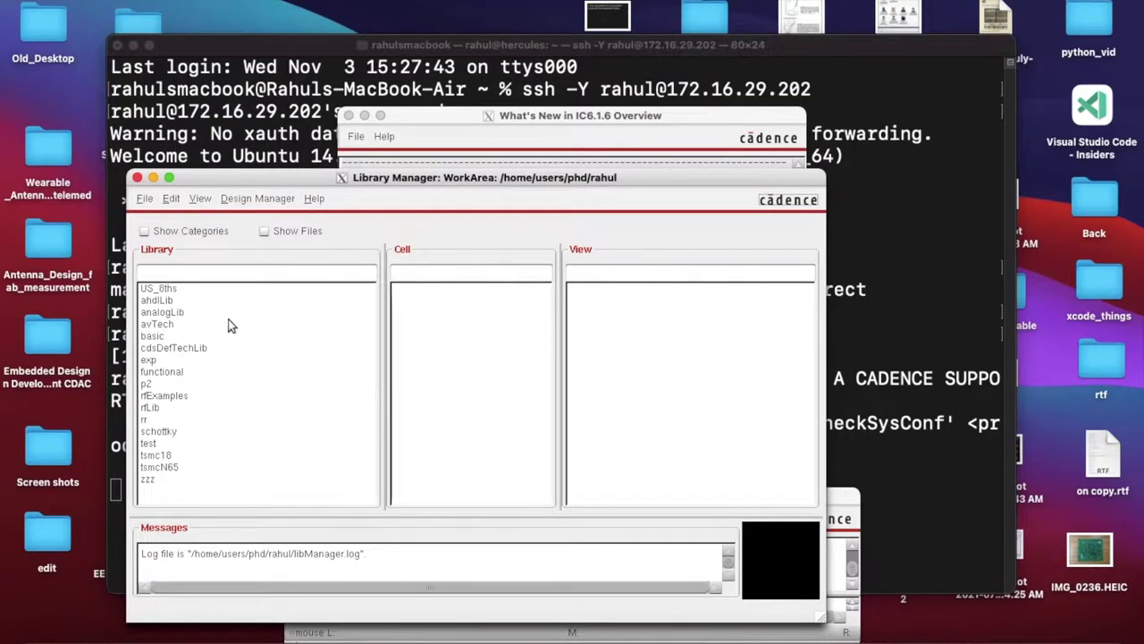
pyautogui.click(147, 480)
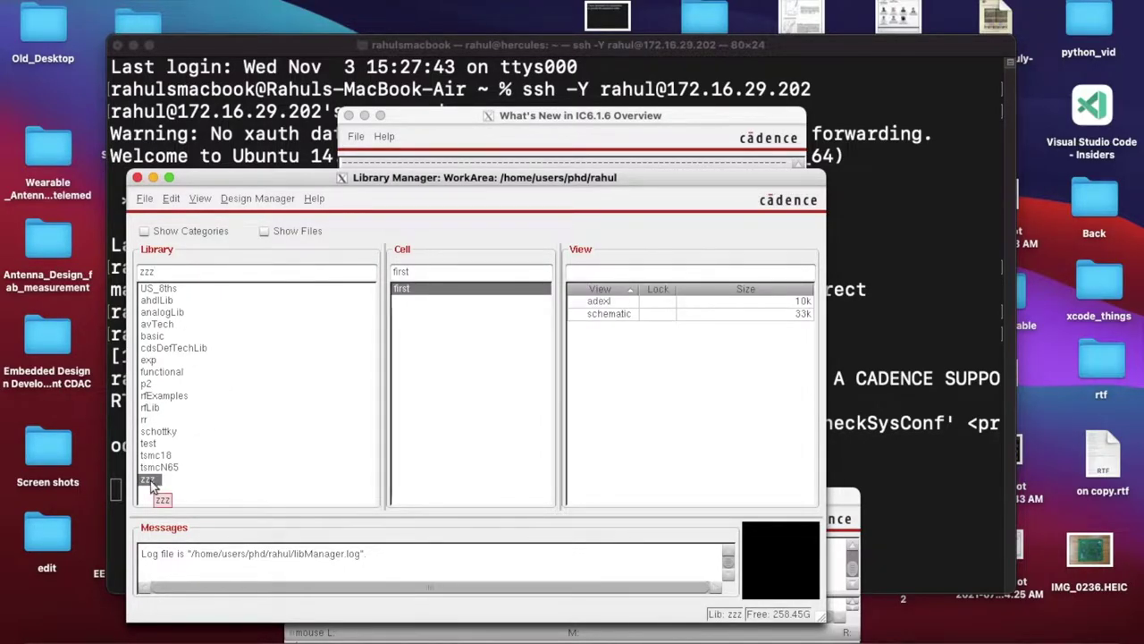
pyautogui.click(145, 198)
pyautogui.moveTo(179, 216)
pyautogui.click(335, 233)
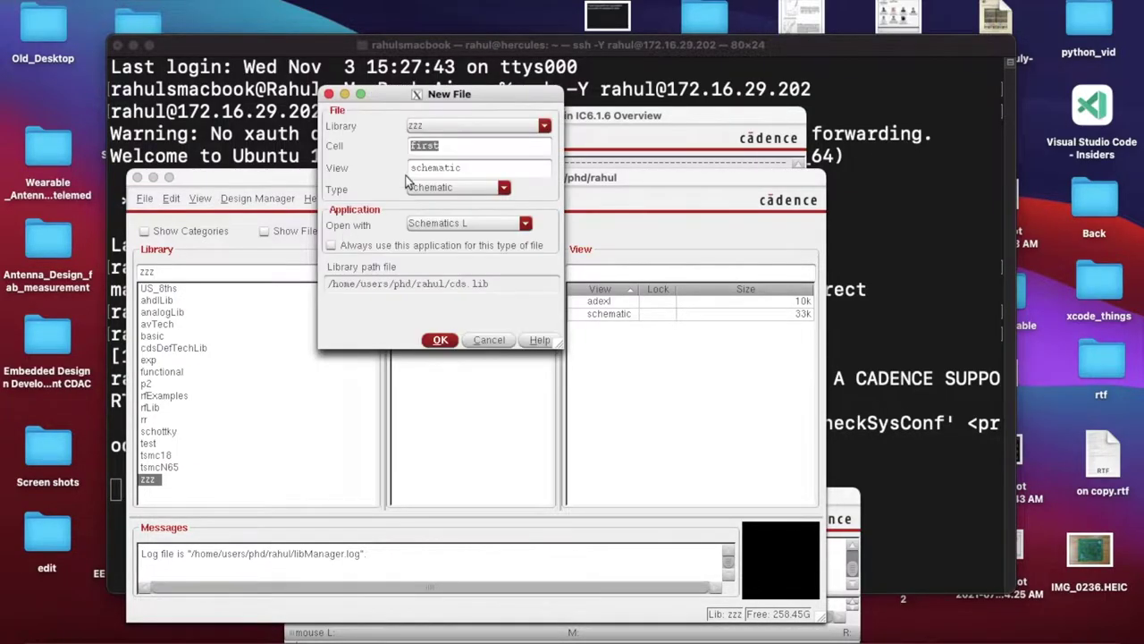
pyautogui.write('amp')
pyautogui.click(440, 340)
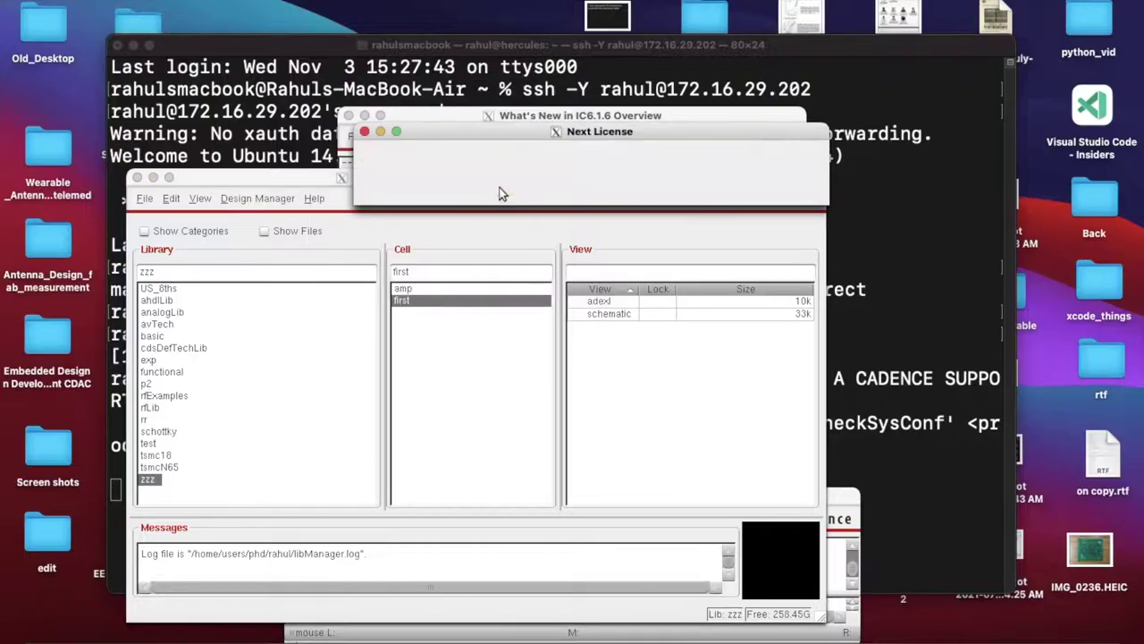
pyautogui.press('Return')
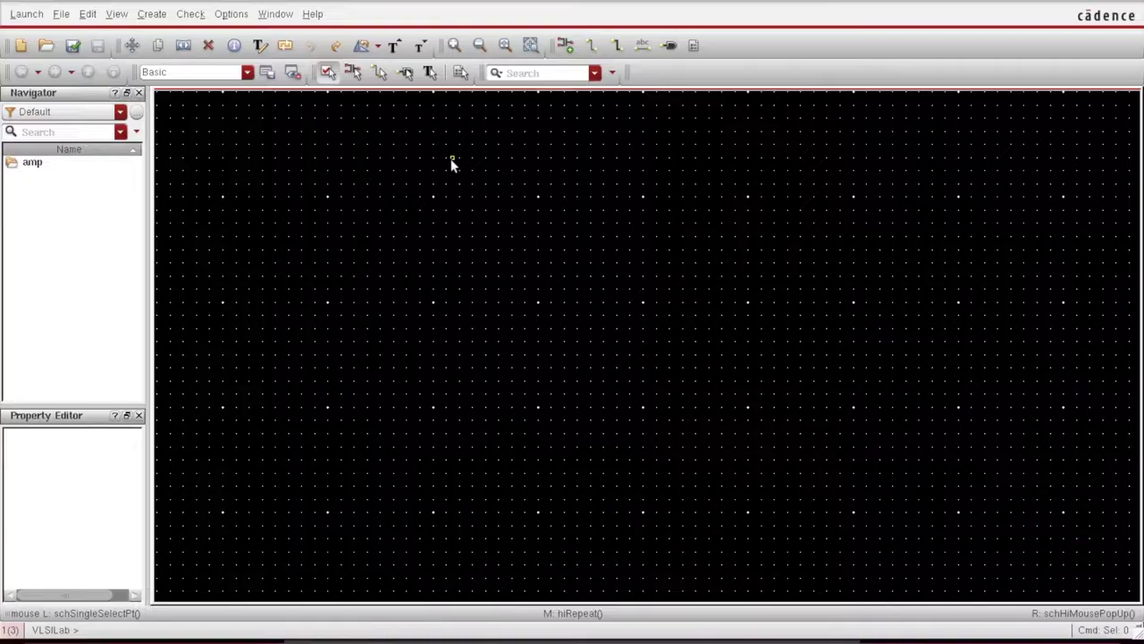
# Step: Place an nch transistor symbol from the Mosfets category of the tsmcN65 library in the schematic
pyautogui.press('i')
pyautogui.click(583, 121)
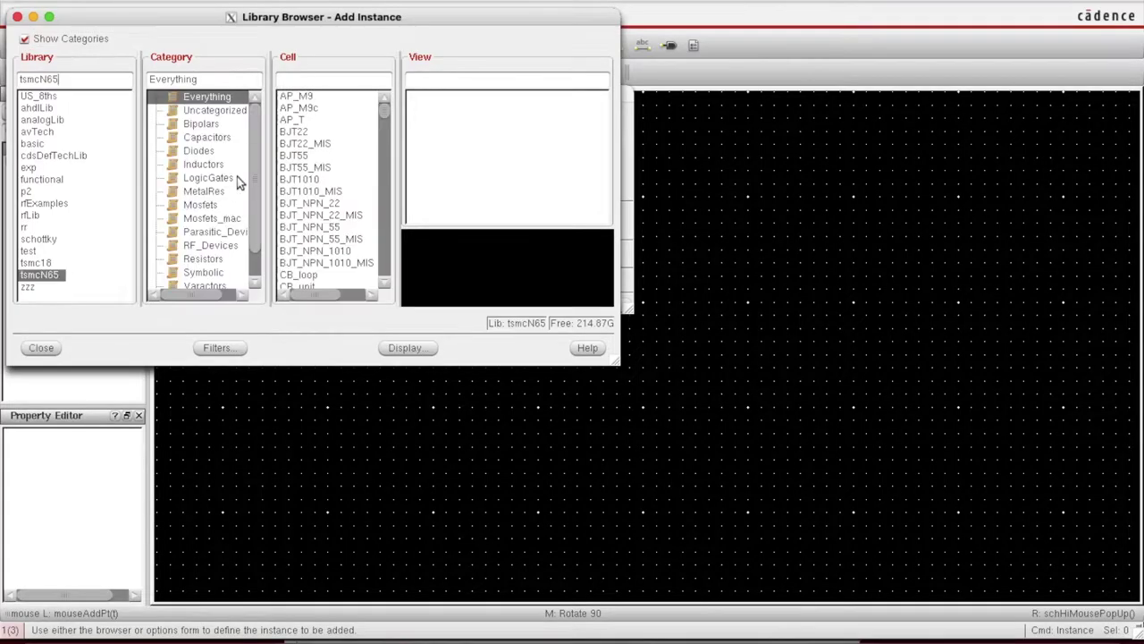
pyautogui.click(200, 205)
pyautogui.click(287, 97)
pyautogui.click(436, 198)
pyautogui.click(706, 328)
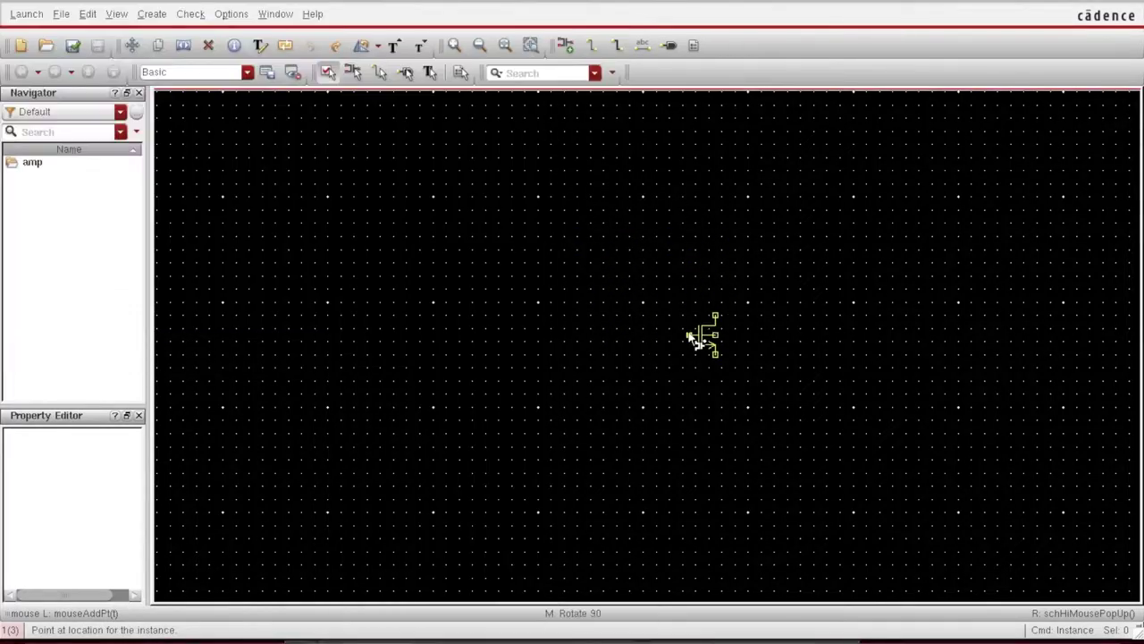
pyautogui.click(522, 310)
pyautogui.scroll(5, 498, 299)
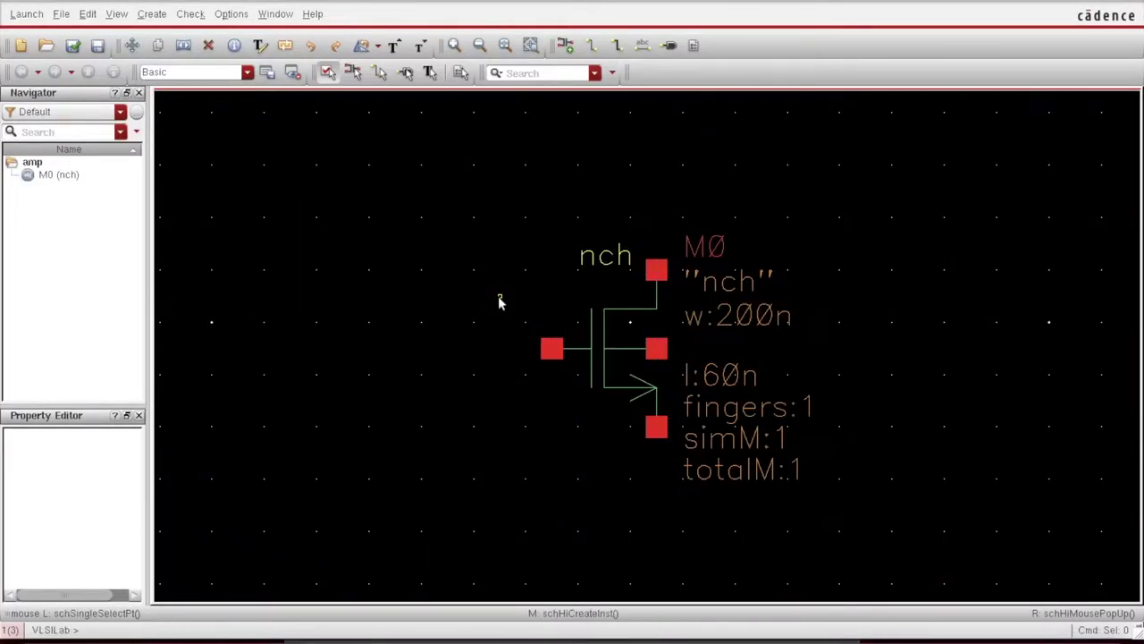
# Step: Place a res symbol from analogLib directly above the transistor's drain
pyautogui.scroll(-3, 498, 299)
pyautogui.click(583, 136)
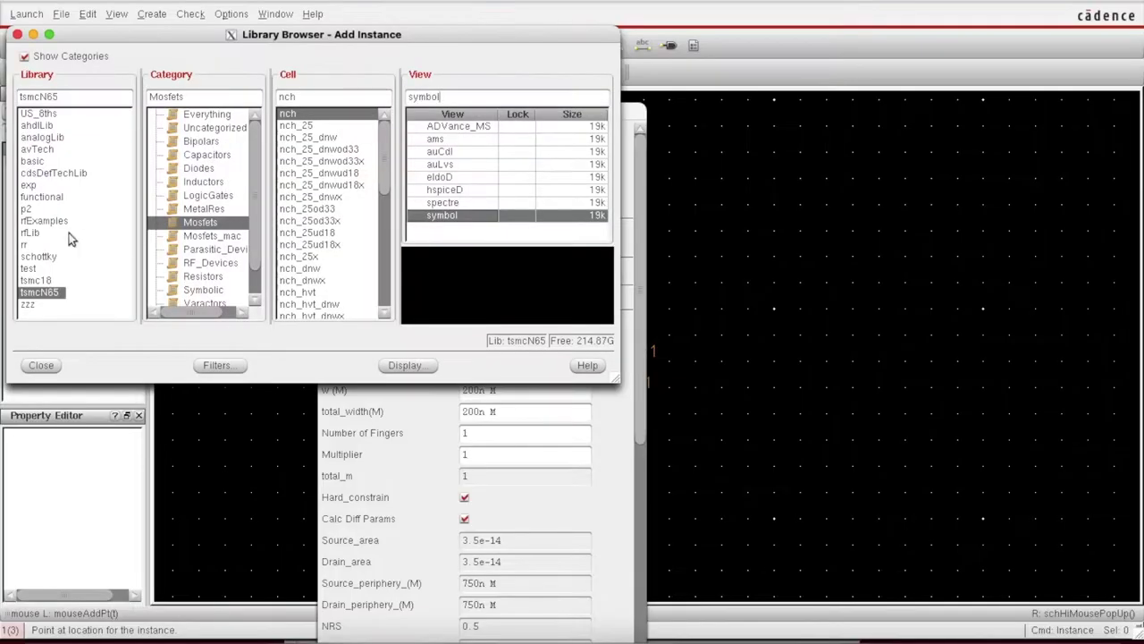
pyautogui.click(42, 137)
pyautogui.click(295, 95)
pyautogui.write('res')
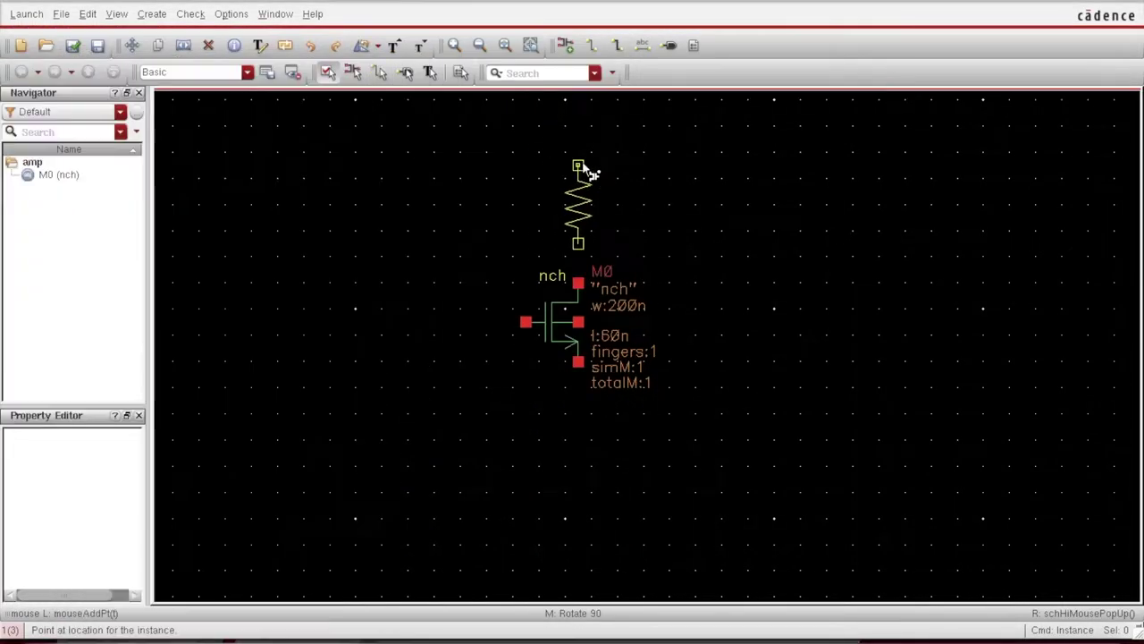
pyautogui.click(580, 167)
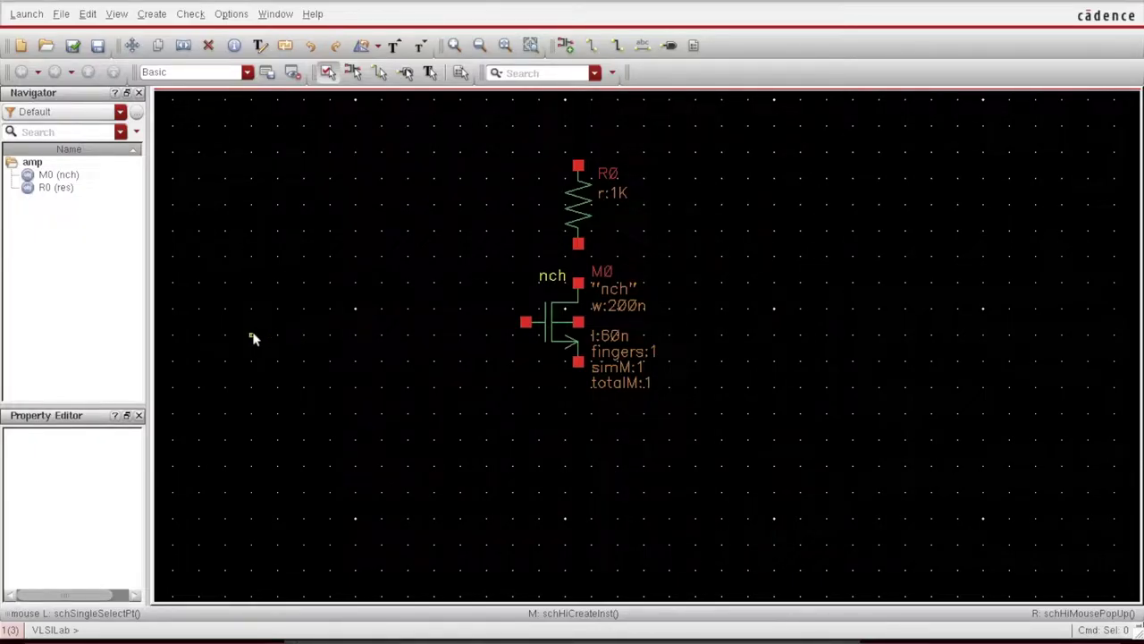
# Step: Place two gnd symbols from analogLib, one well to the left of the transistor and one below its source
pyautogui.write('i')
pyautogui.write('gnd')
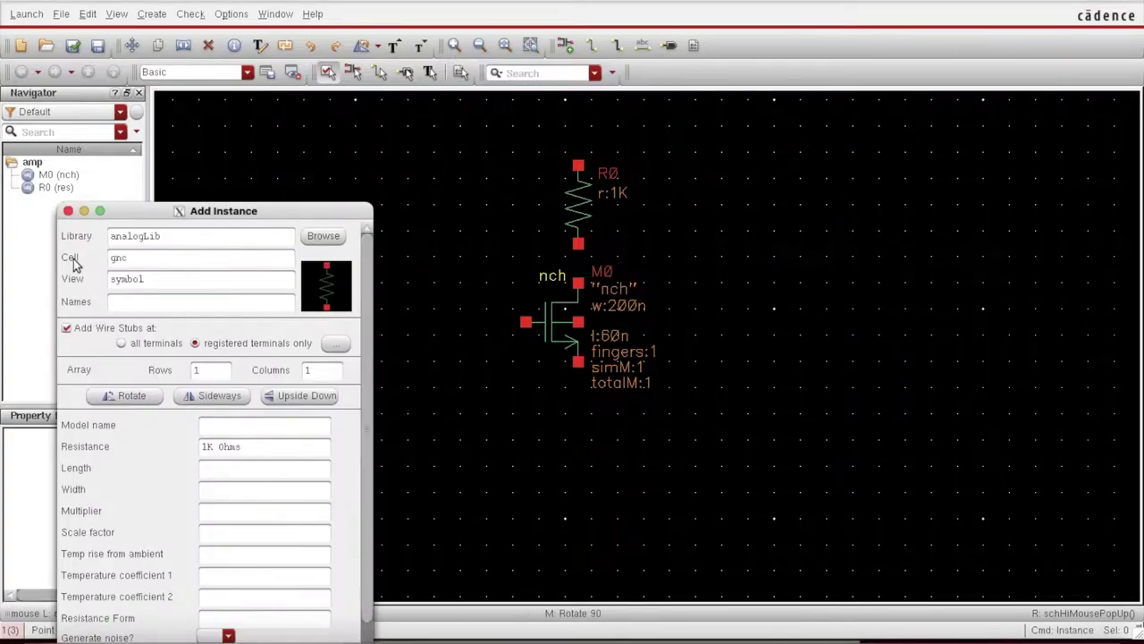
pyautogui.press('Return')
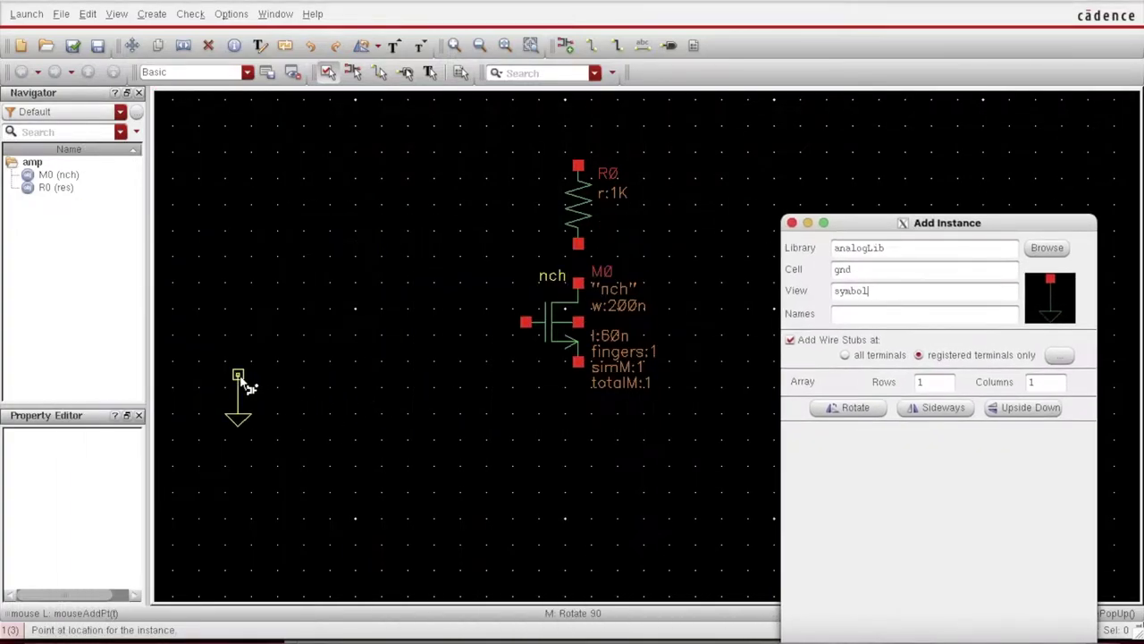
pyautogui.click(212, 375)
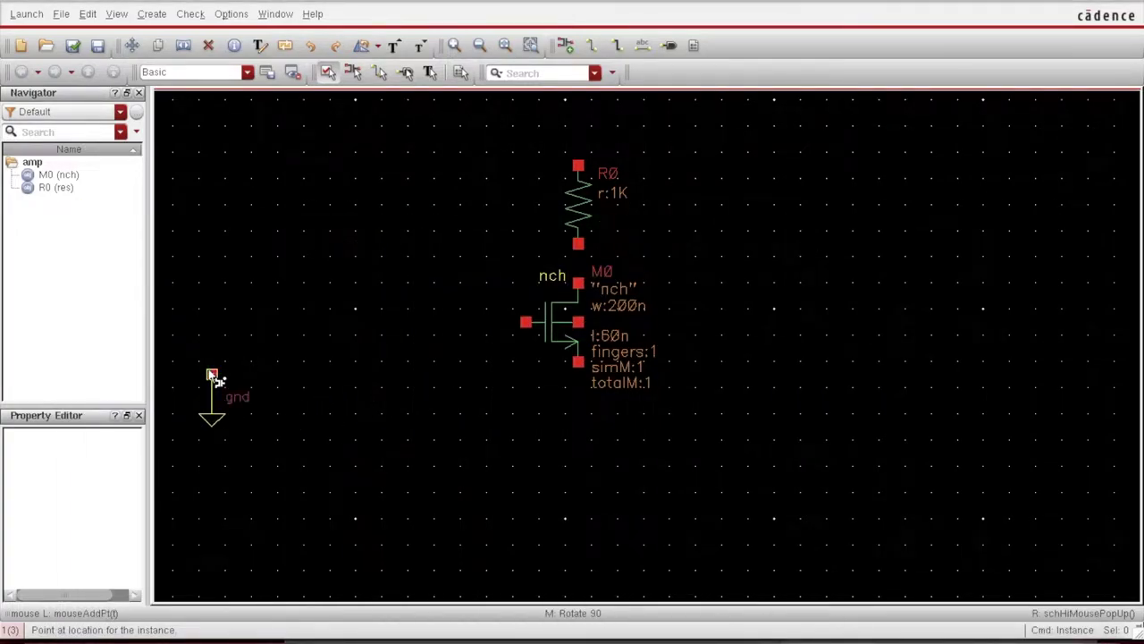
pyautogui.click(578, 414)
pyautogui.press('Escape')
# Step: Place a vdc source just above the left ground symbol
pyautogui.write('ivdc')
pyautogui.press('Return')
pyautogui.click(212, 270)
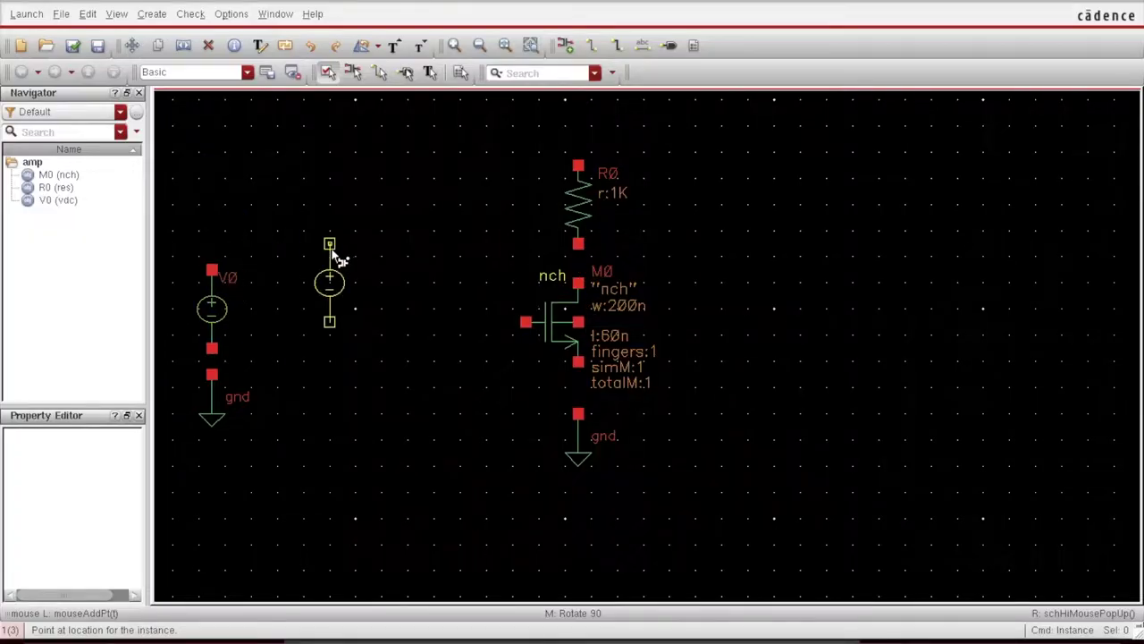
# Step: Draw a wire stub up from the vdc source's positive terminal and label it gnd
pyautogui.press('w')
pyautogui.click(212, 270)
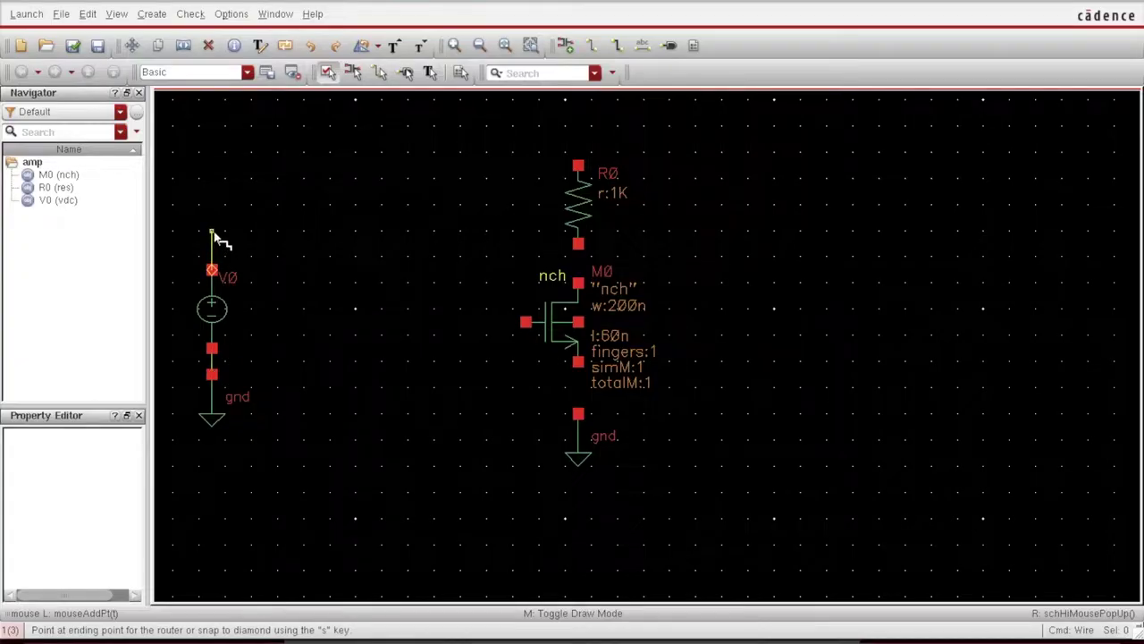
pyautogui.click(212, 218)
pyautogui.press('Escape')
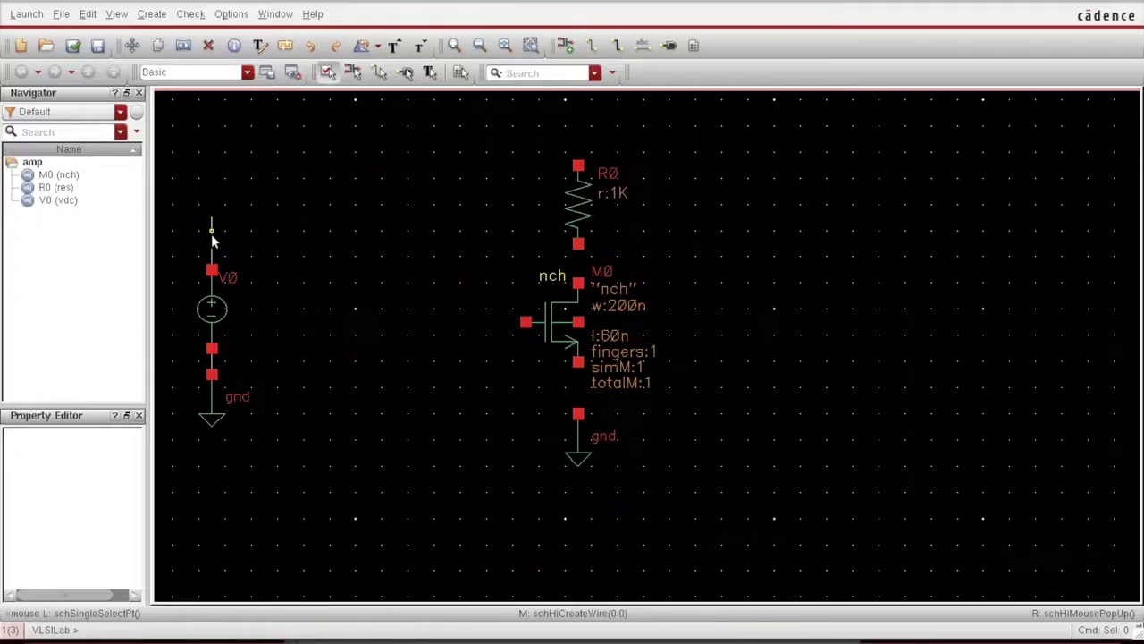
pyautogui.press('l')
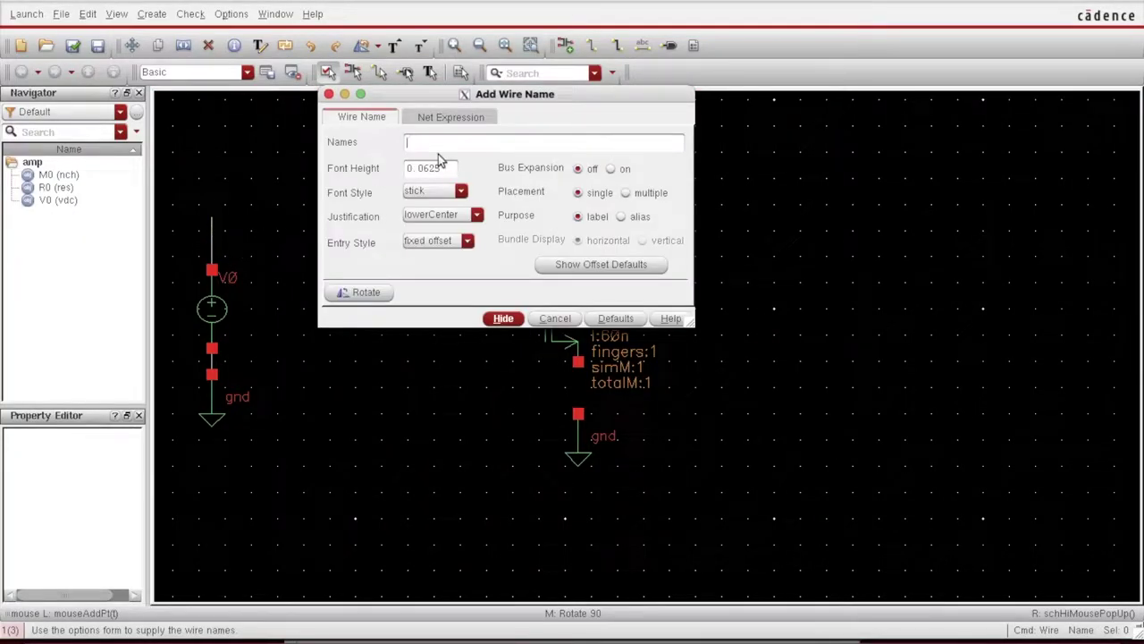
pyautogui.write('gnd')
pyautogui.moveTo(510, 101); pyautogui.dragTo(761, 113)
pyautogui.press('Return')
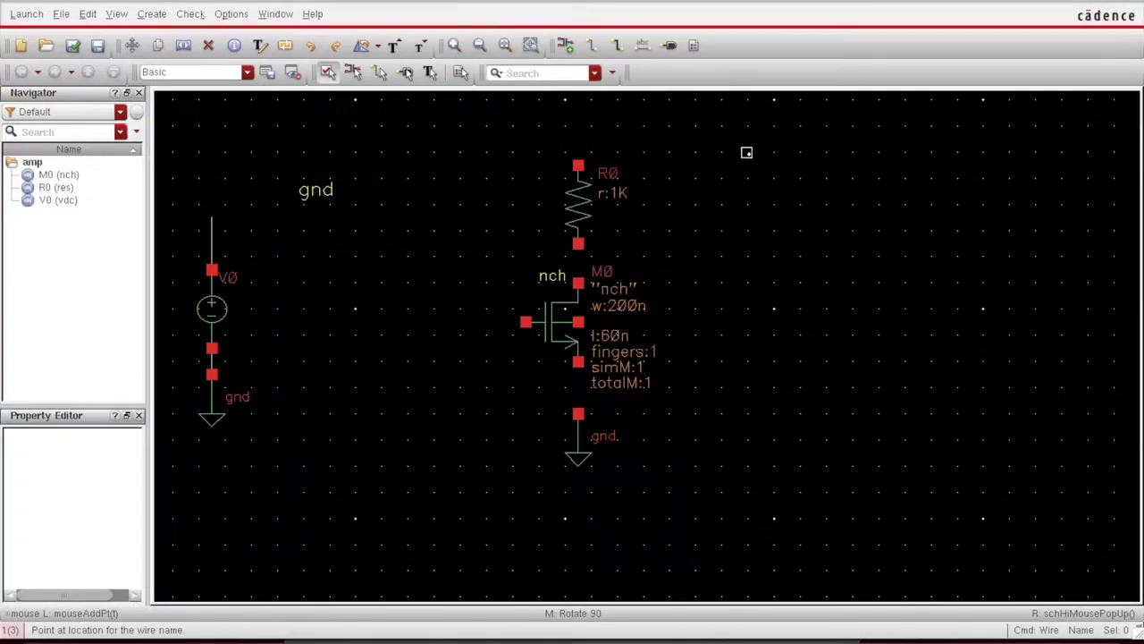
pyautogui.click(215, 232)
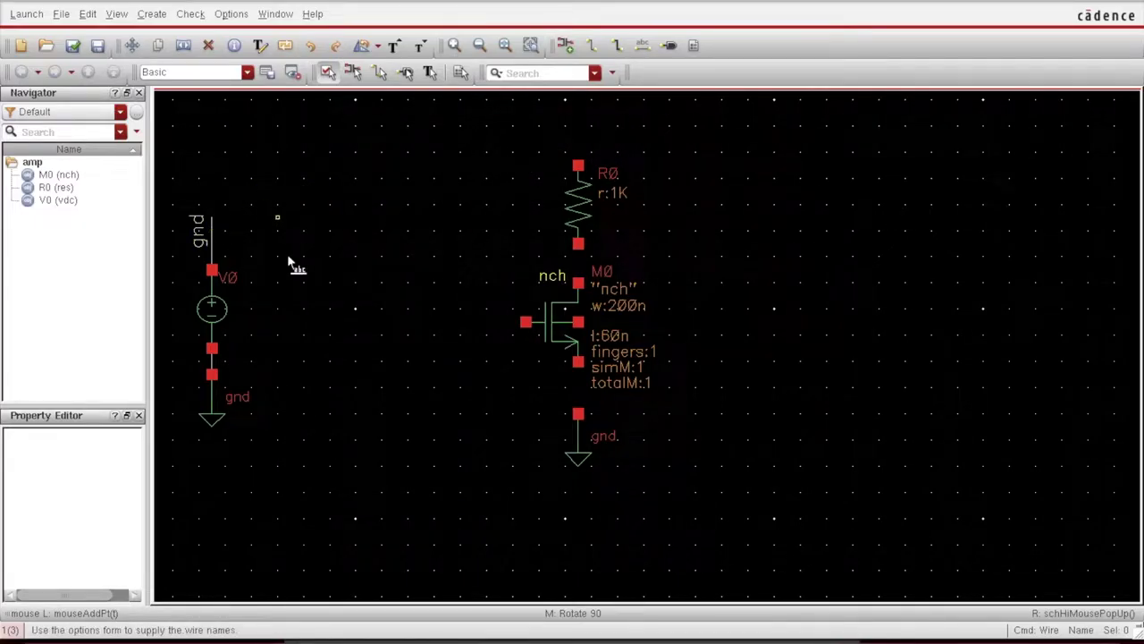
pyautogui.press('Escape')
# Step: Set the vdc source's DC voltage to 0
pyautogui.click(217, 313)
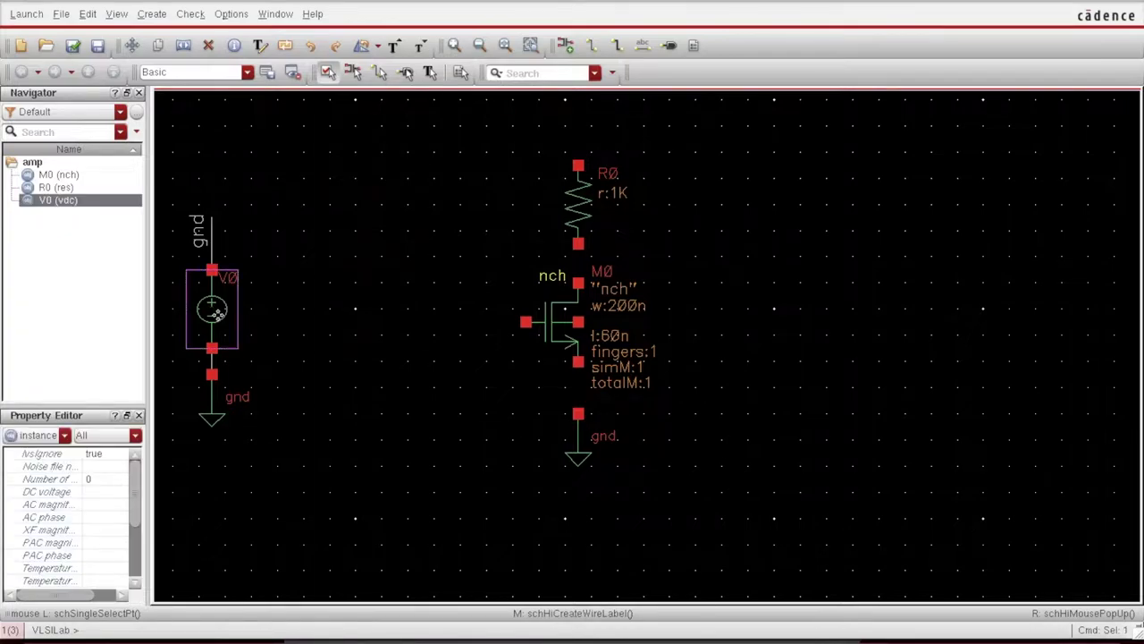
pyautogui.press('q')
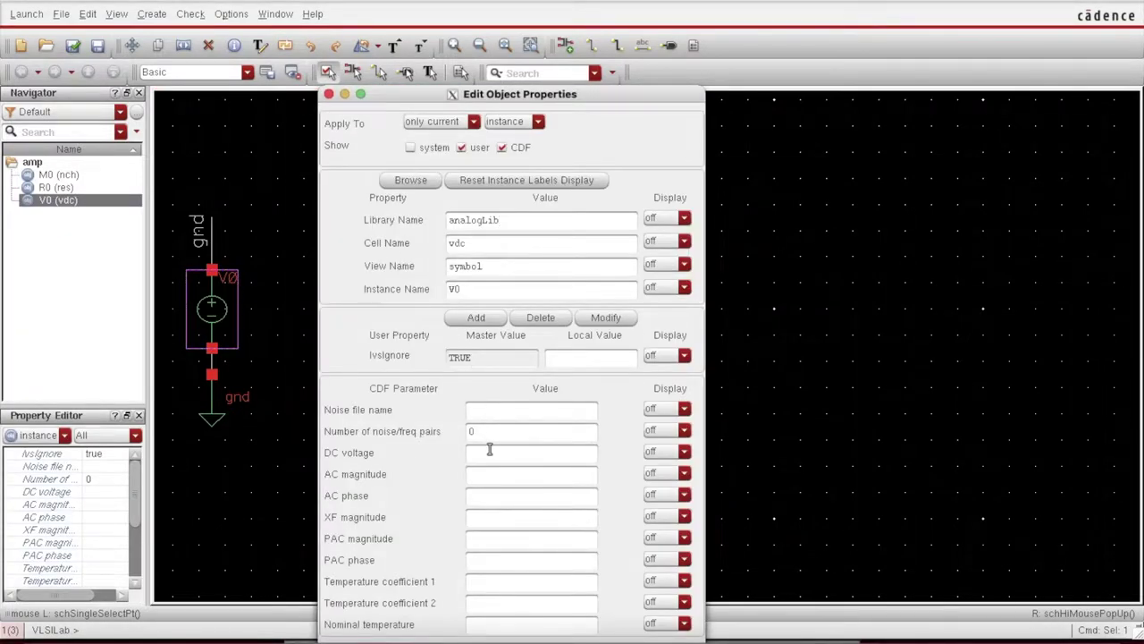
pyautogui.click(490, 453)
pyautogui.write('0')
pyautogui.press('Return')
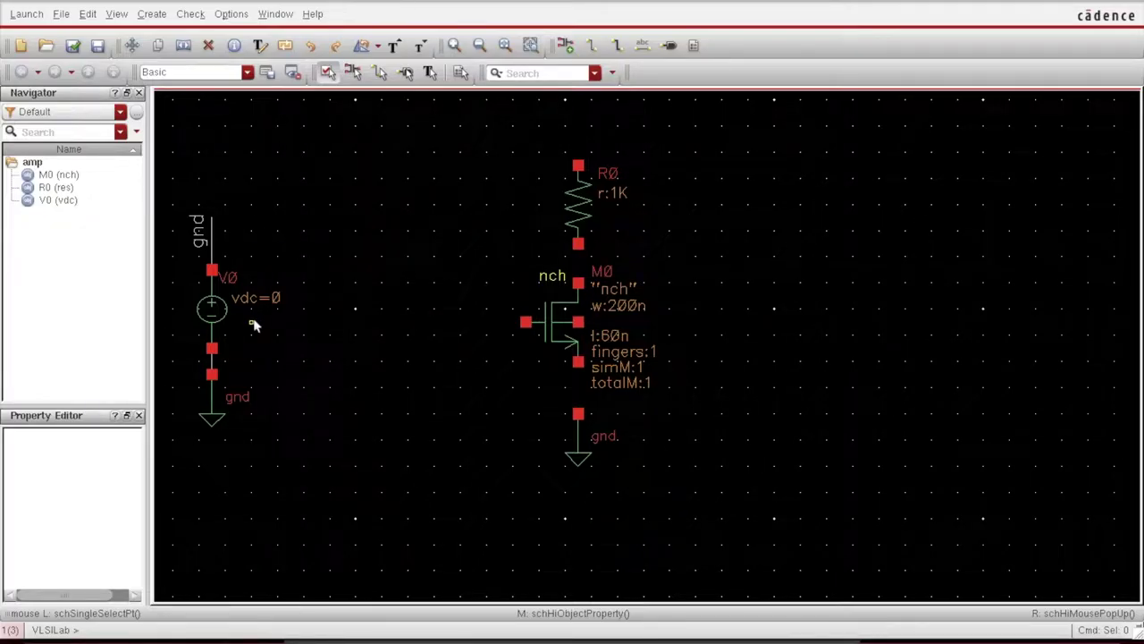
# Step: Copy the vdc source into the space between the original source and the transistor
pyautogui.click(215, 314)
pyautogui.press('c')
pyautogui.click(218, 322)
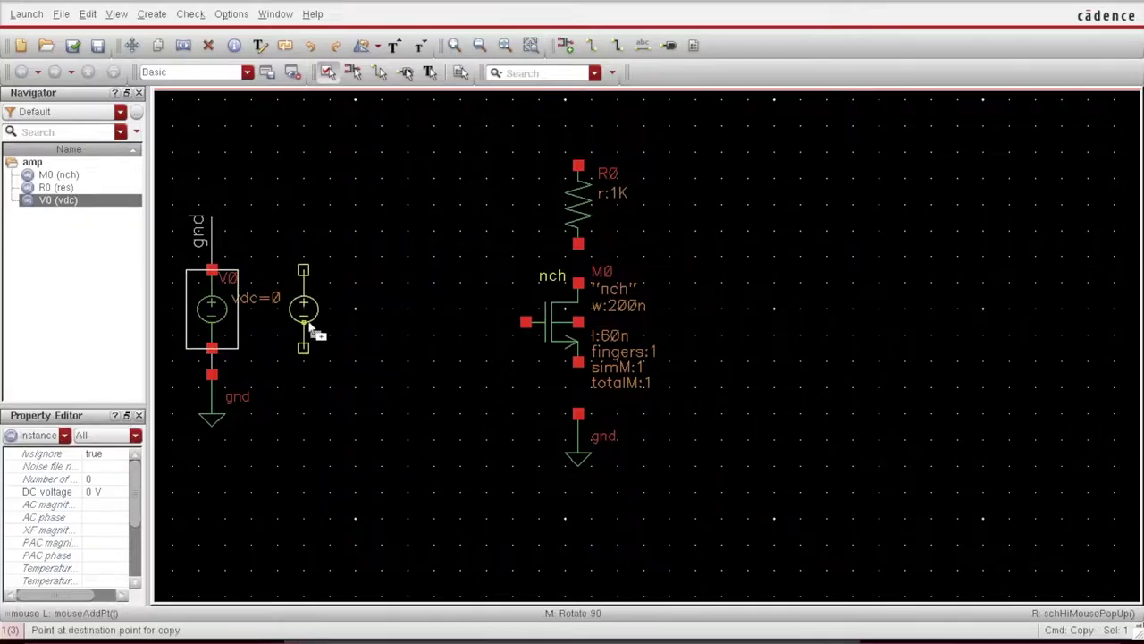
pyautogui.click(375, 336)
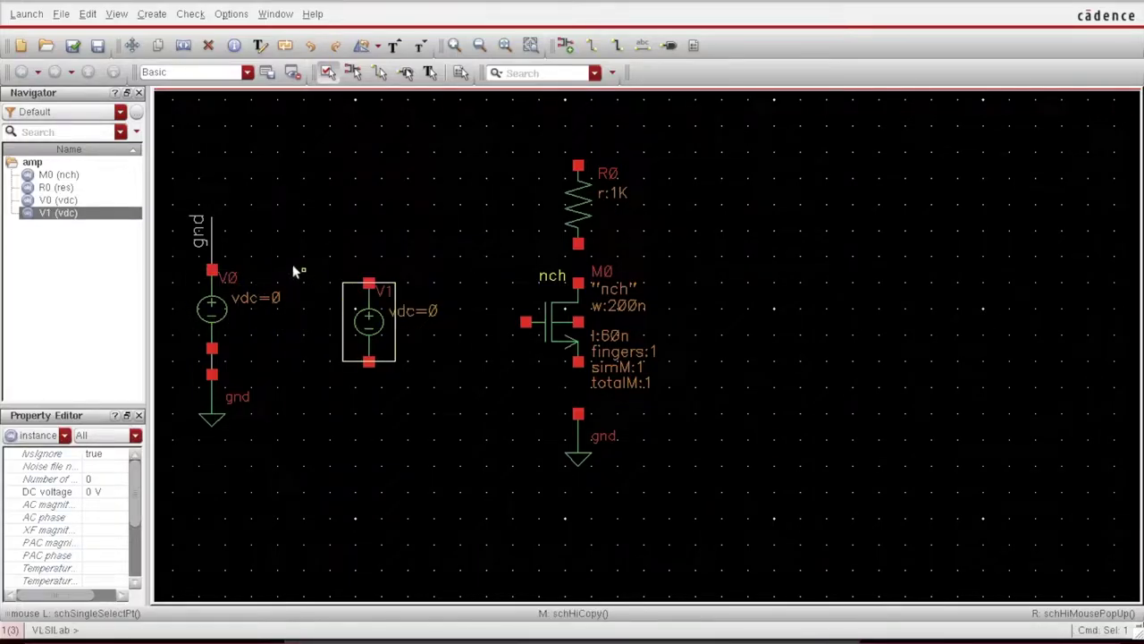
pyautogui.click(299, 238)
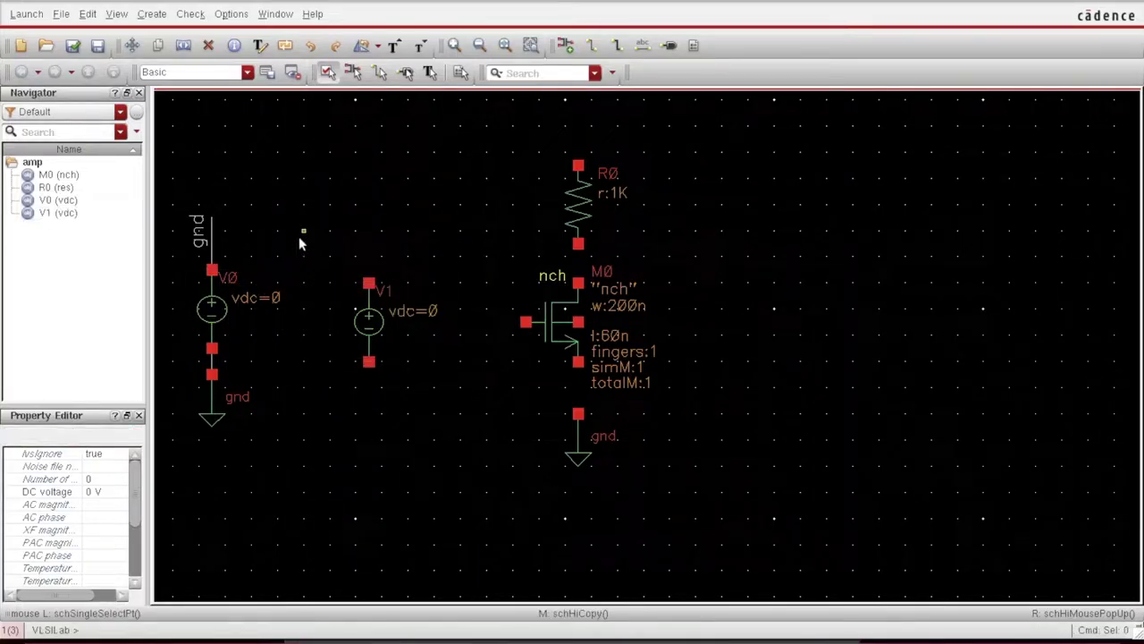
# Step: Copy the gnd-labelled wire stub onto the negative terminal of the second vdc source
pyautogui.click(215, 248)
pyautogui.press('c')
pyautogui.click(218, 248)
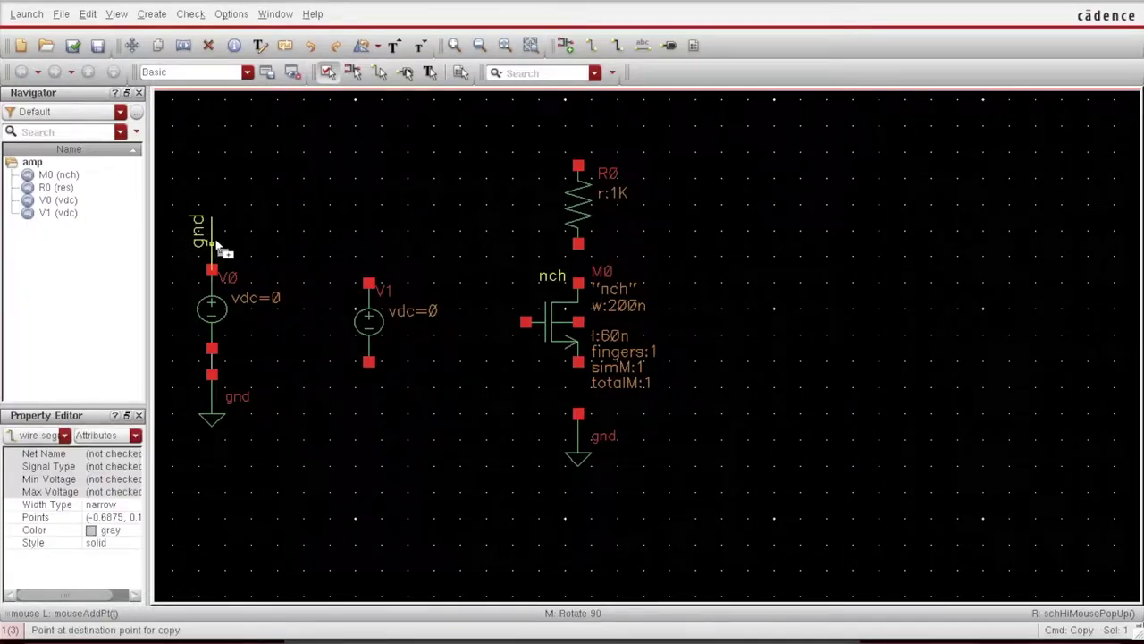
pyautogui.click(370, 394)
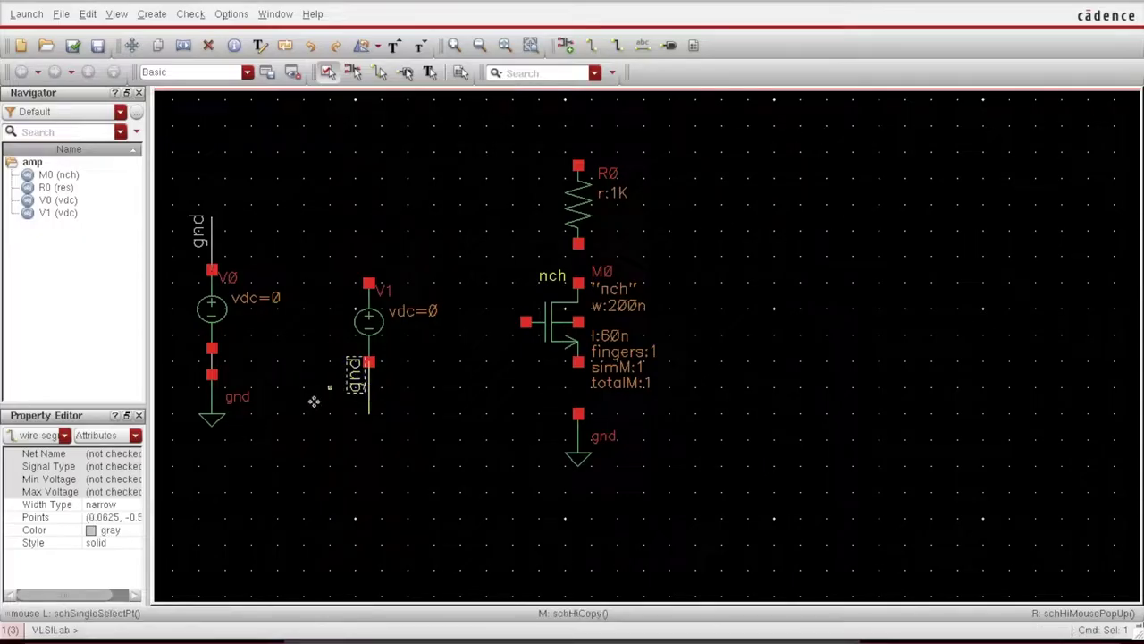
pyautogui.click(345, 460)
# Step: Draw a wire stub up from the second source's positive terminal and label it vdd
pyautogui.press('w')
pyautogui.click(370, 284)
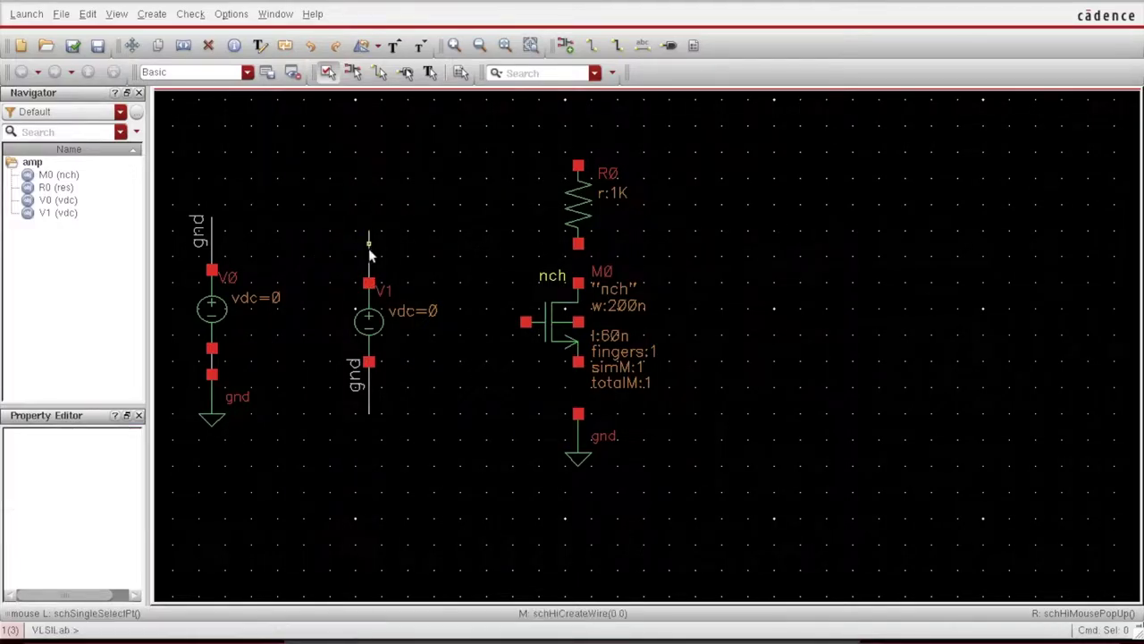
pyautogui.doubleClick(368, 235)
pyautogui.write('lvdd')
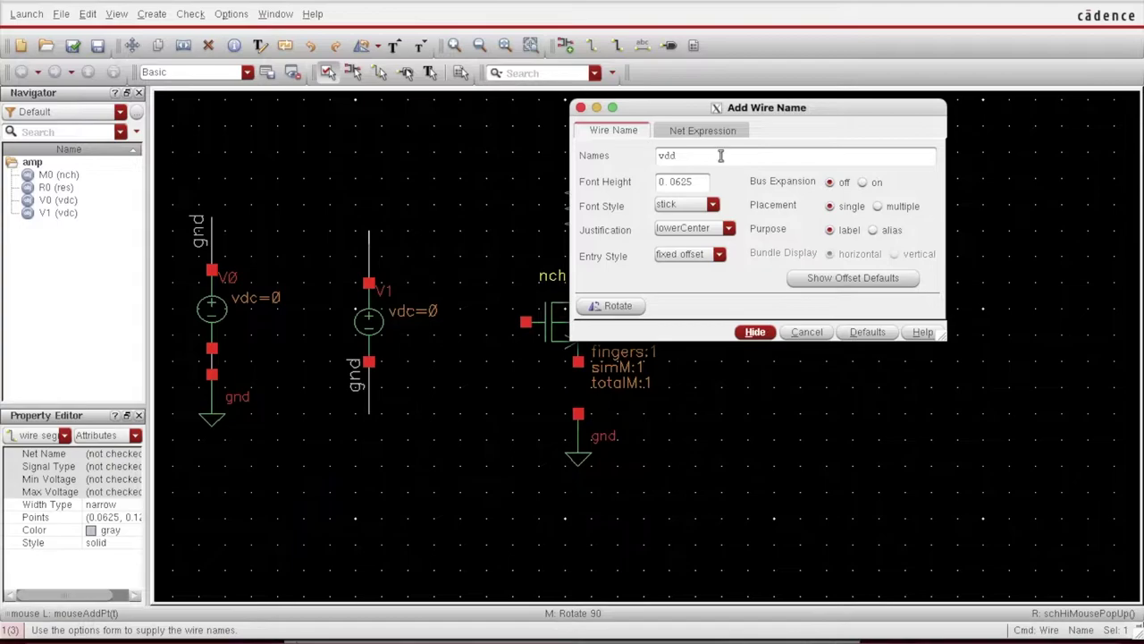
pyautogui.press('Return')
pyautogui.click(370, 245)
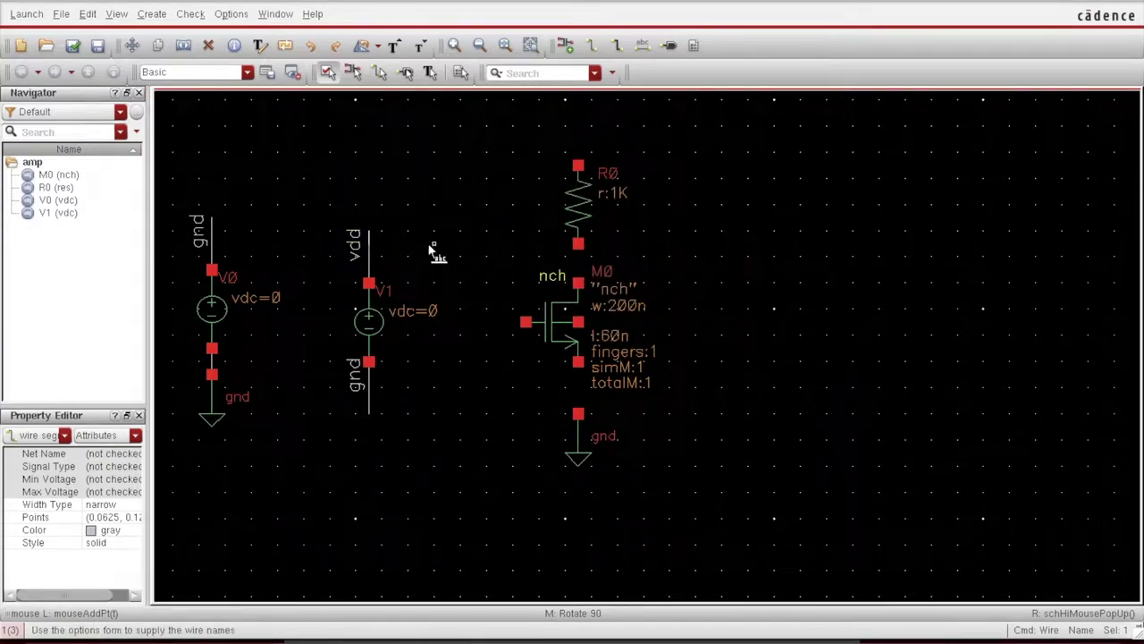
pyautogui.press('Escape')
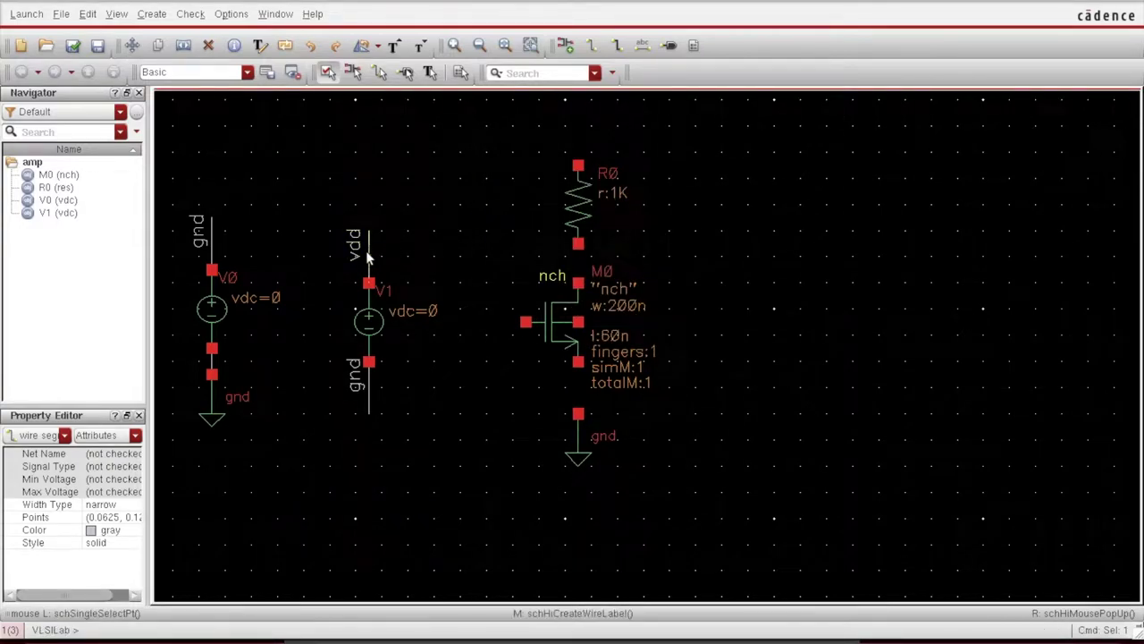
# Step: Set the DC voltage of the second vdc source to 1.8 V
pyautogui.click(376, 318)
pyautogui.press('q')
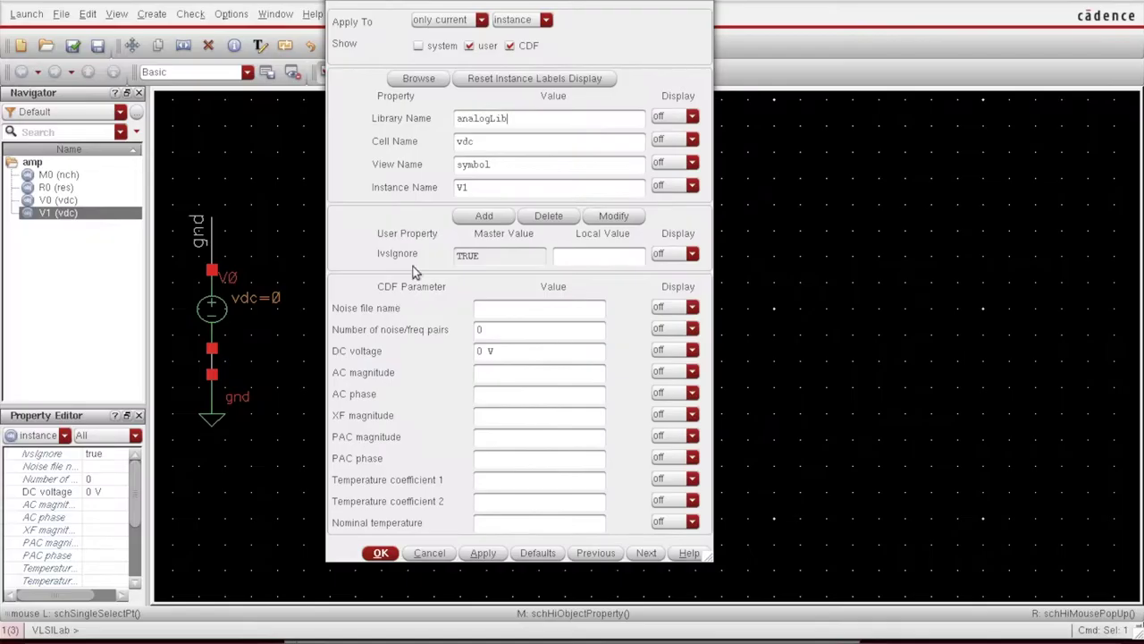
pyautogui.moveTo(506, 348); pyautogui.dragTo(437, 345)
pyautogui.write('1.8')
pyautogui.press('Return')
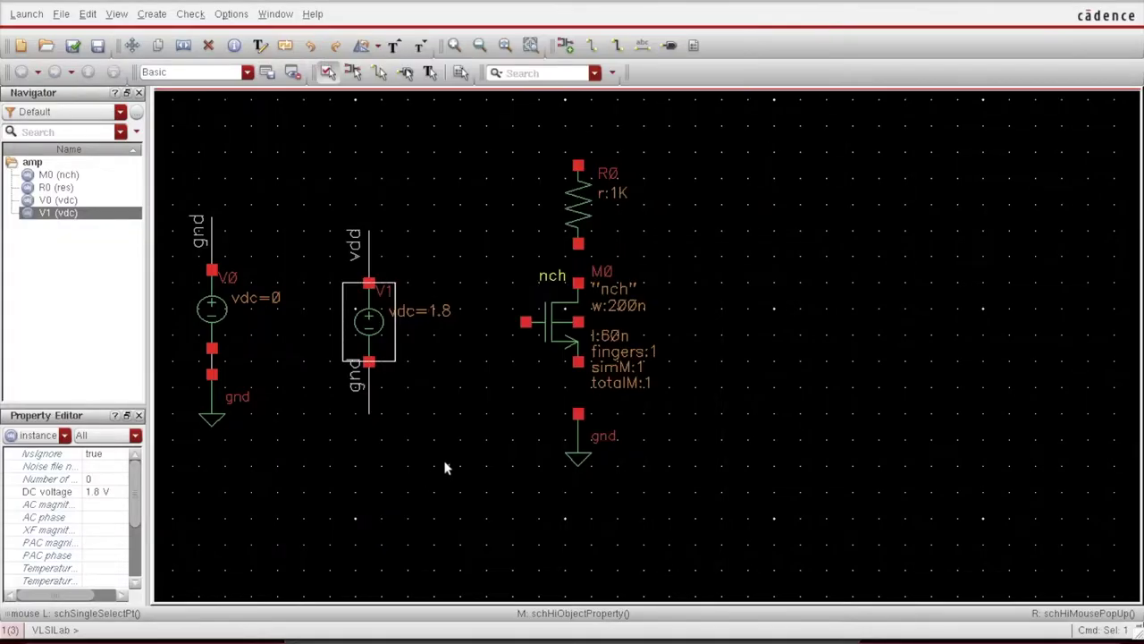
# Step: Copy the vdd-labelled wire stub onto the load resistor's upper terminal, and check and save the schematic
pyautogui.click(366, 259)
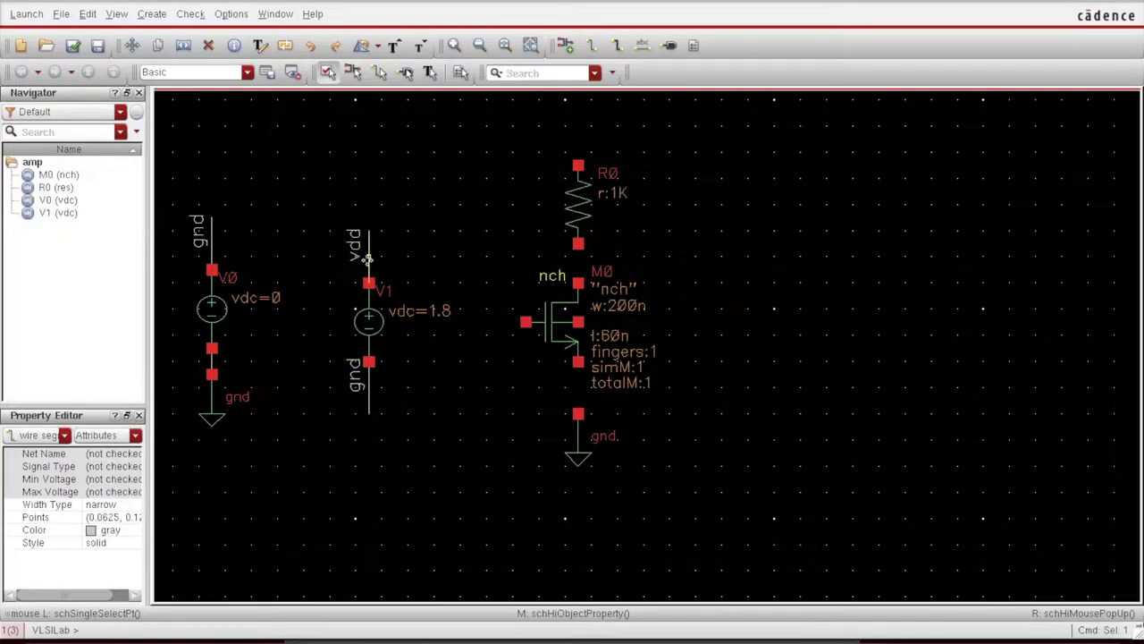
pyautogui.press('c')
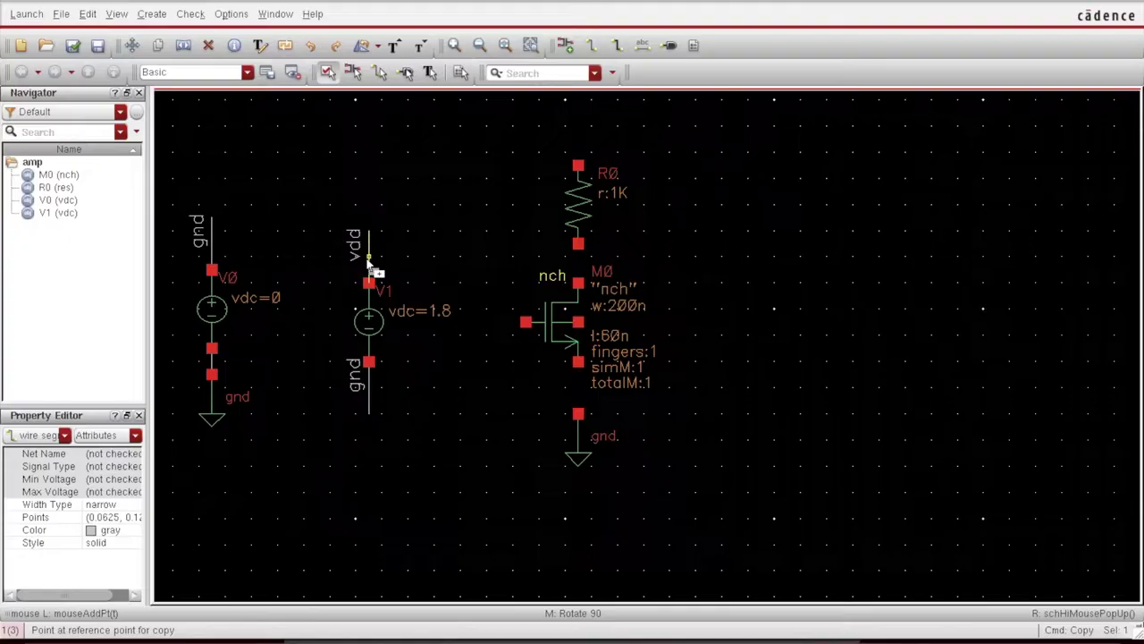
pyautogui.click(367, 259)
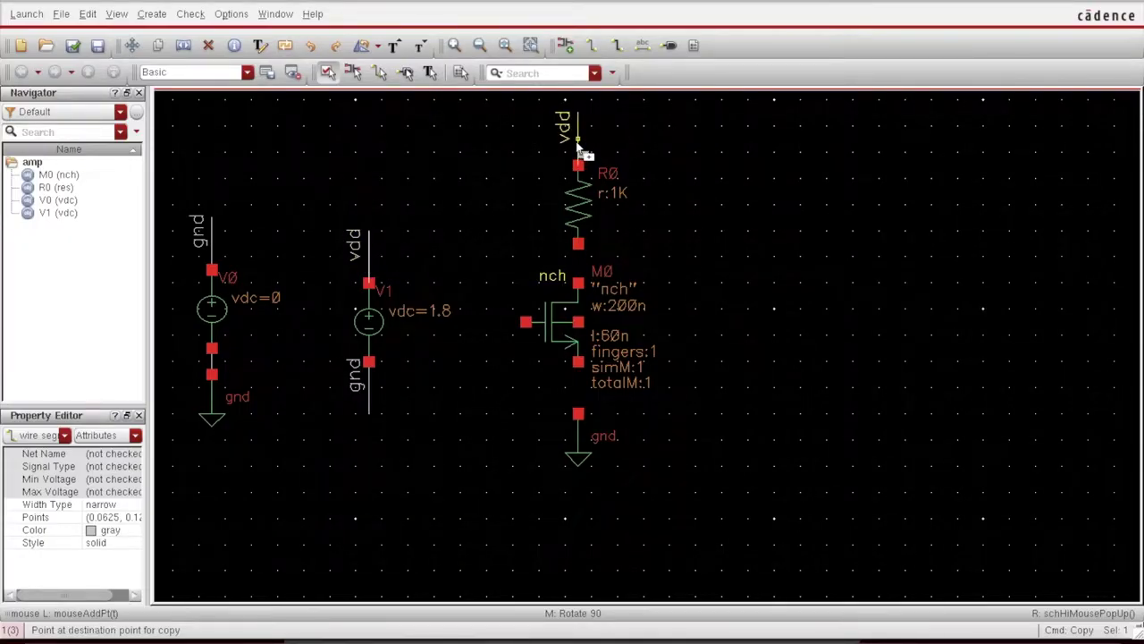
pyautogui.click(578, 143)
pyautogui.hotkey('shift', 'x')
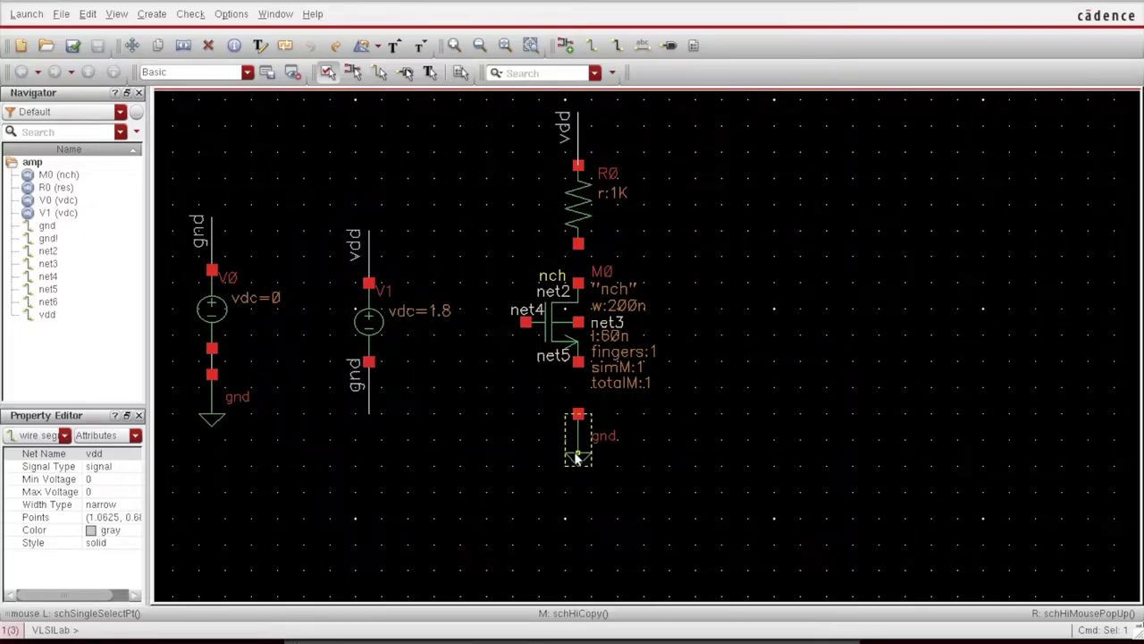
# Step: Delete the copied vdd stub above the resistor and the ground symbol below the transistor
pyautogui.press('Delete')
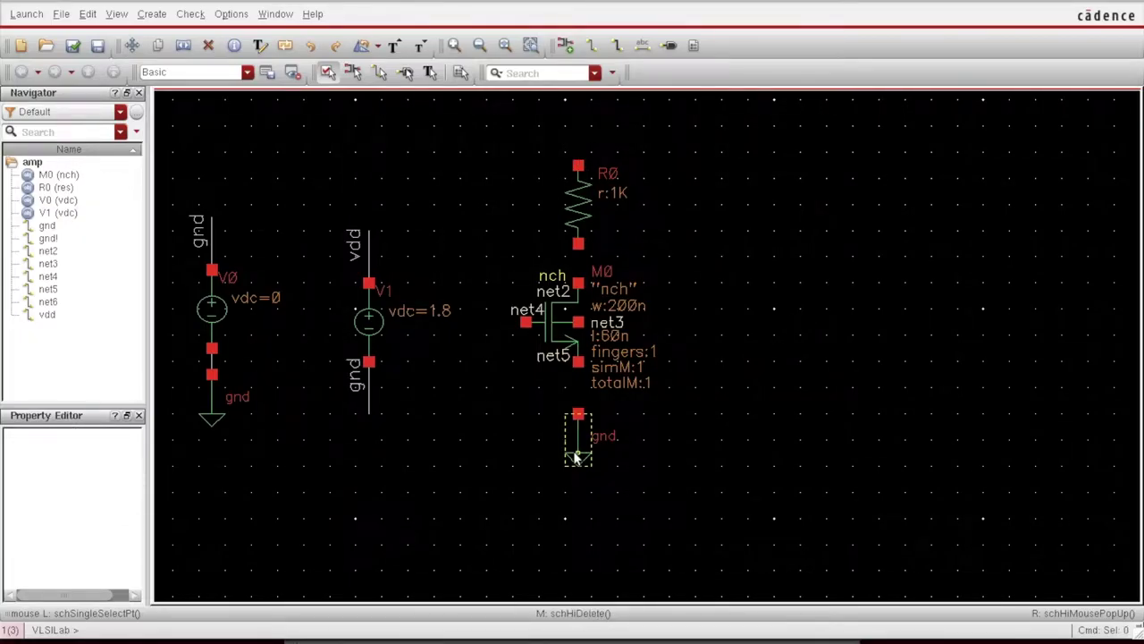
pyautogui.click(577, 458)
pyautogui.press('Delete')
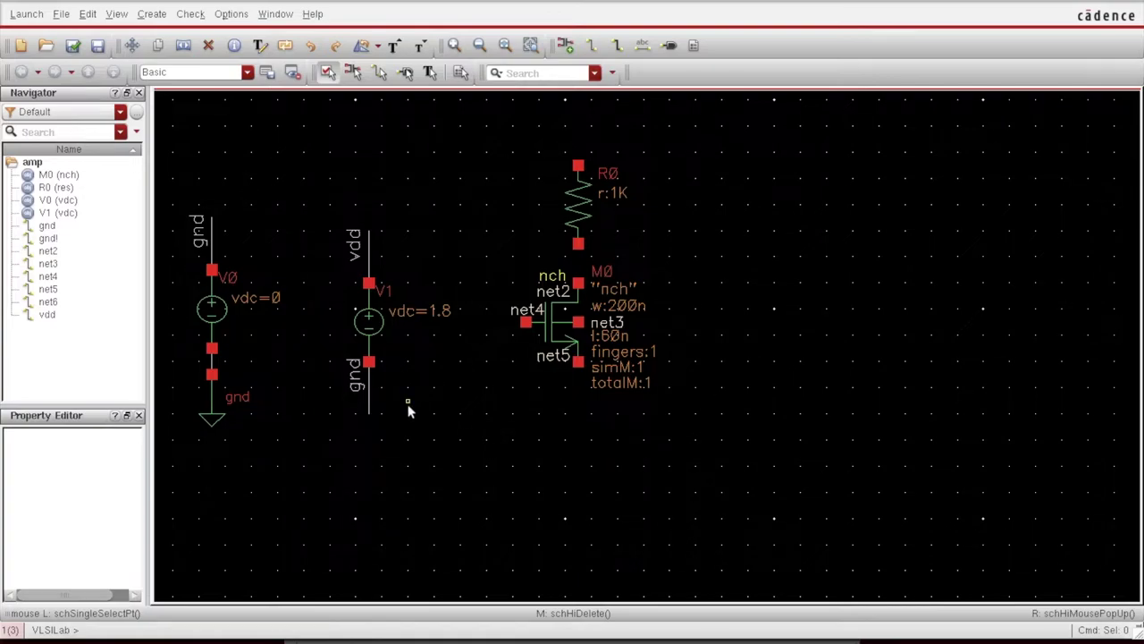
# Step: Copy the gnd-labelled wire stub from the second vdc source onto the transistor's source terminal
pyautogui.click(369, 404)
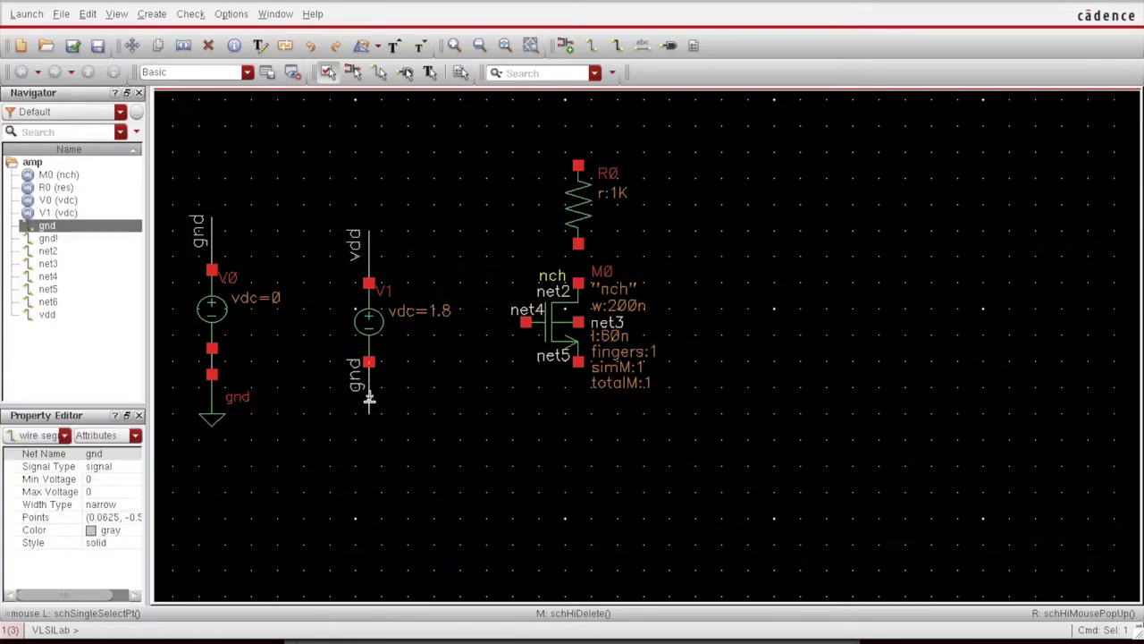
pyautogui.press('c')
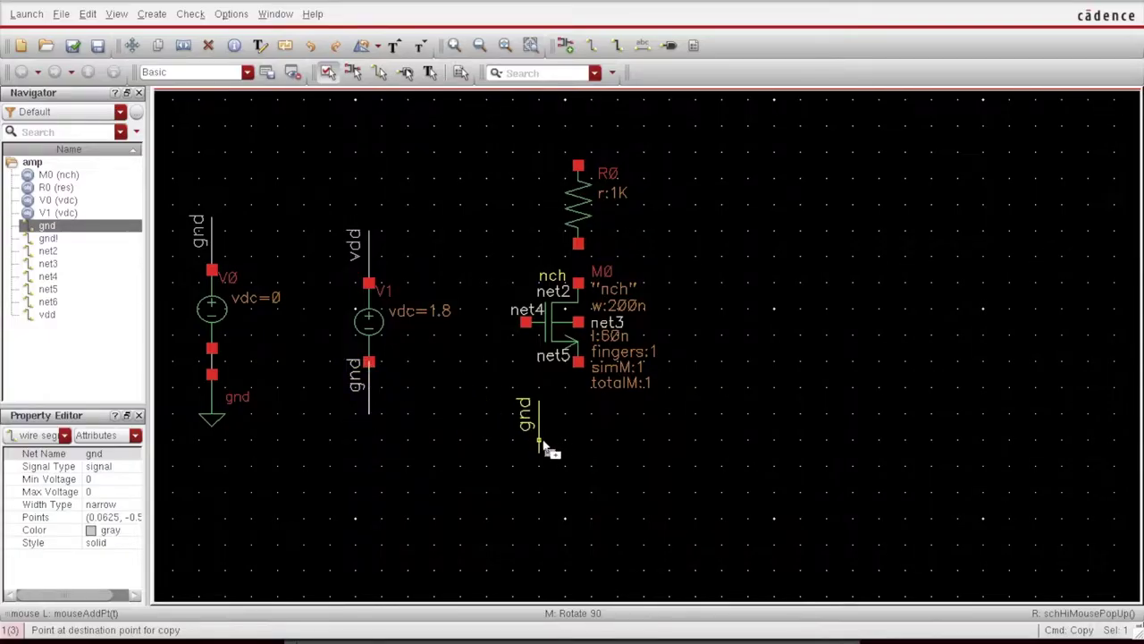
pyautogui.click(579, 407)
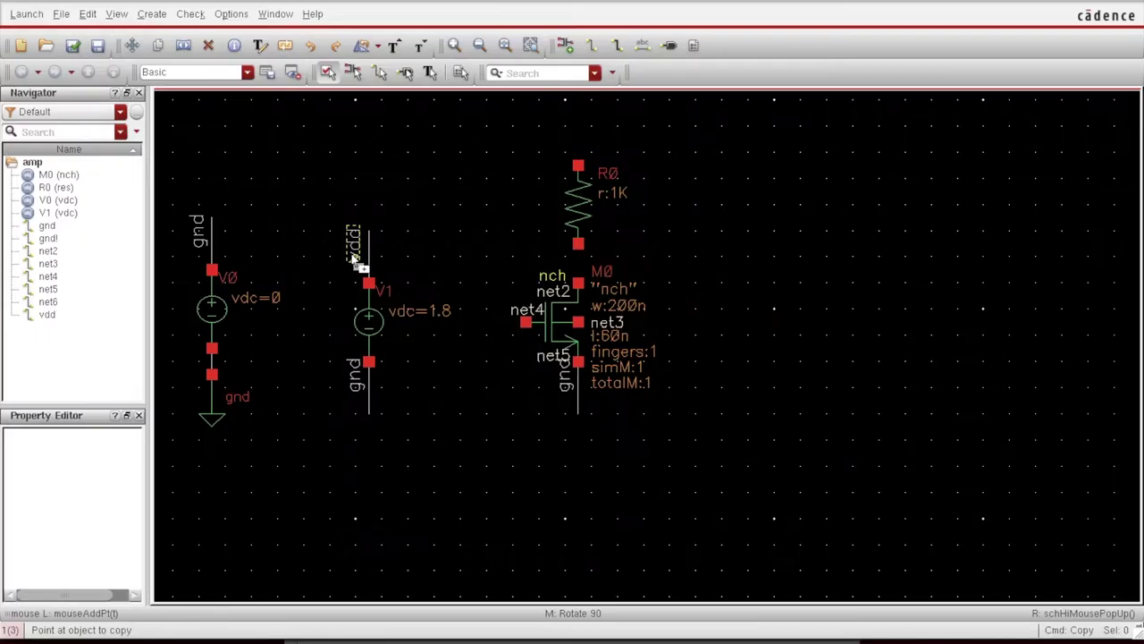
pyautogui.press('Escape')
# Step: Rename the vdd wire label above the second vdc source as vdd_1v8
pyautogui.click(353, 255)
pyautogui.rightClick(353, 255)
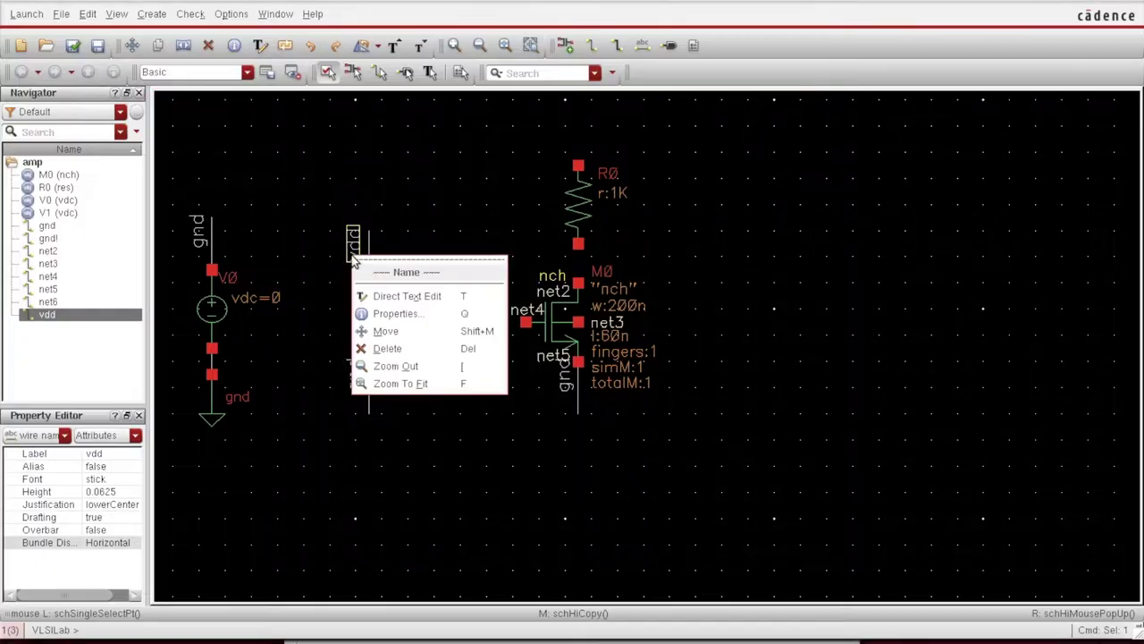
pyautogui.click(405, 289)
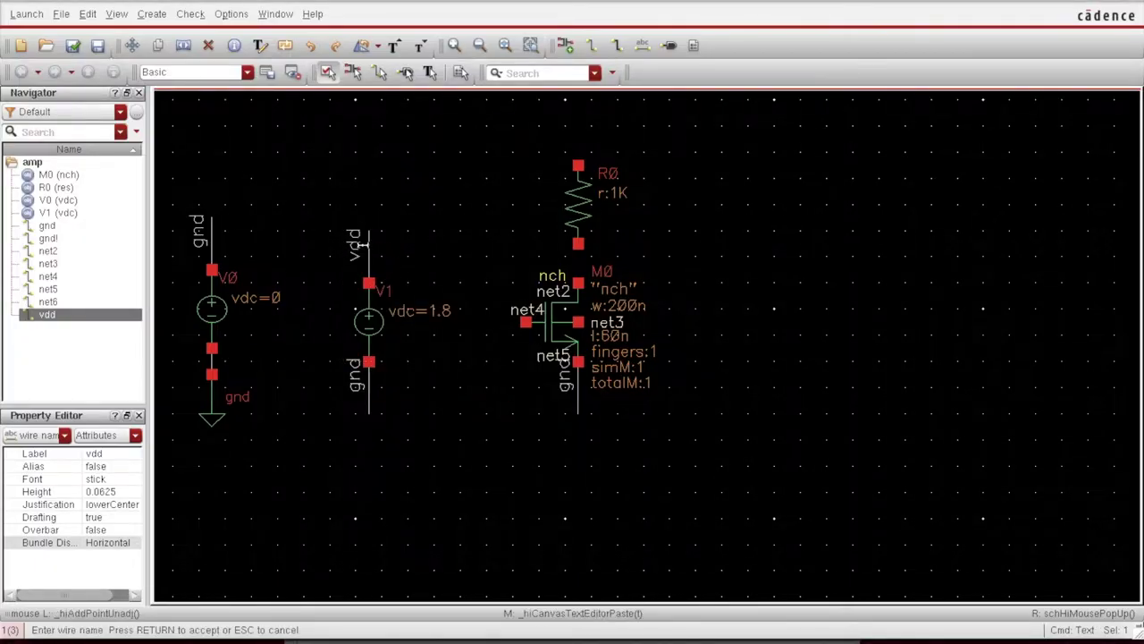
pyautogui.write('1v8')
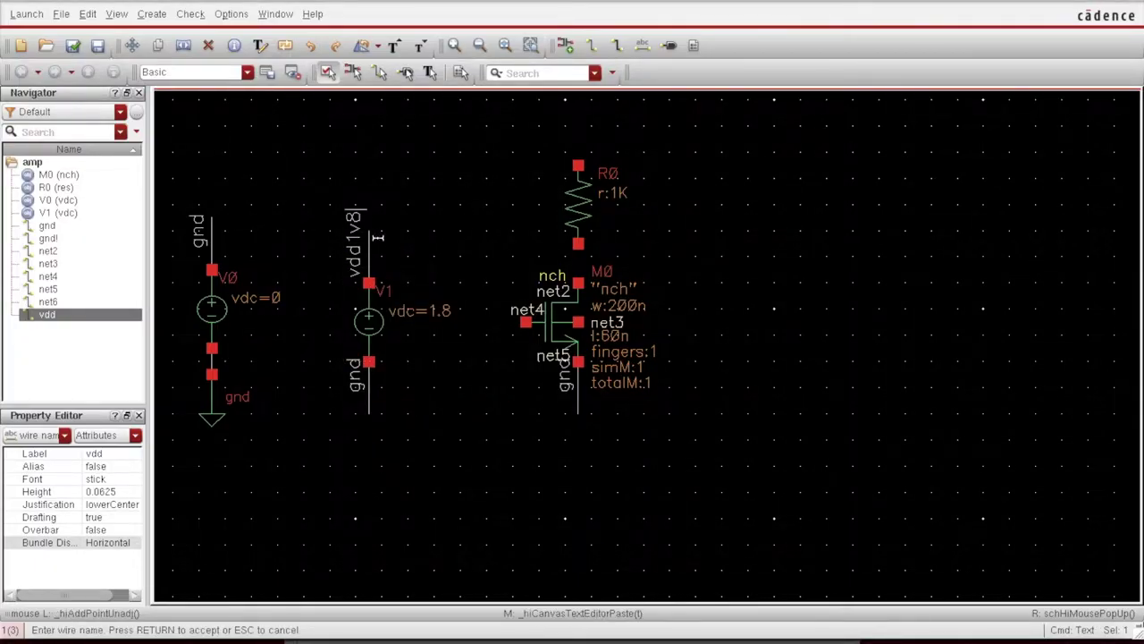
pyautogui.press('Left')
pyautogui.press('Left')
pyautogui.press('Left')
pyautogui.write('_')
pyautogui.press('Return')
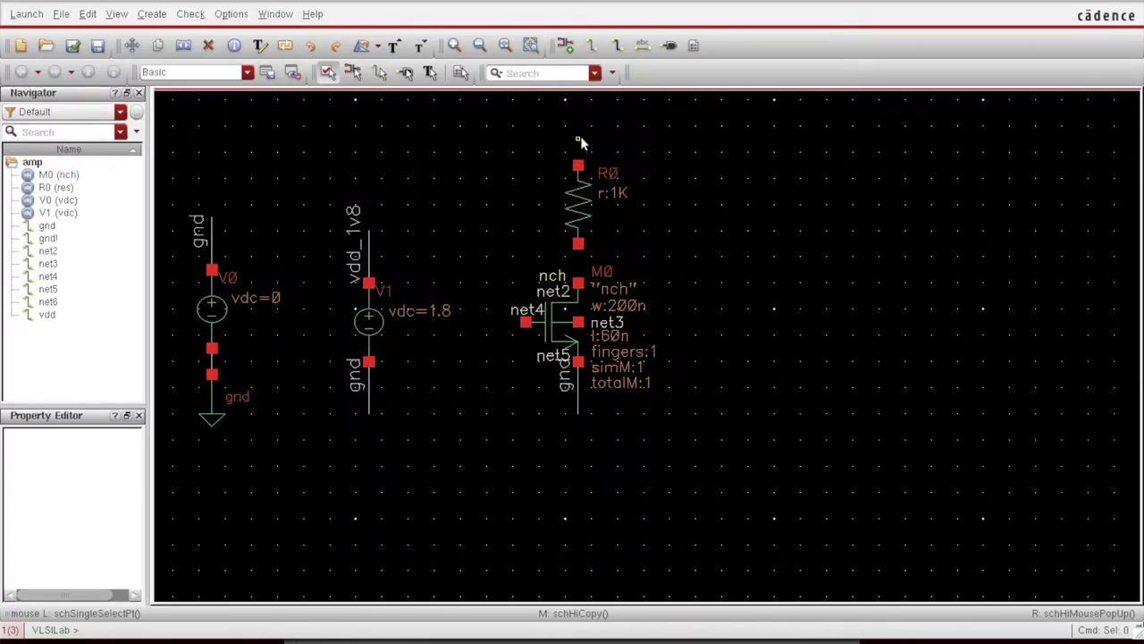
# Step: Copy the vdd_1v8-labelled wire stub onto the load resistor's upper terminal
pyautogui.click(372, 257)
pyautogui.press('c')
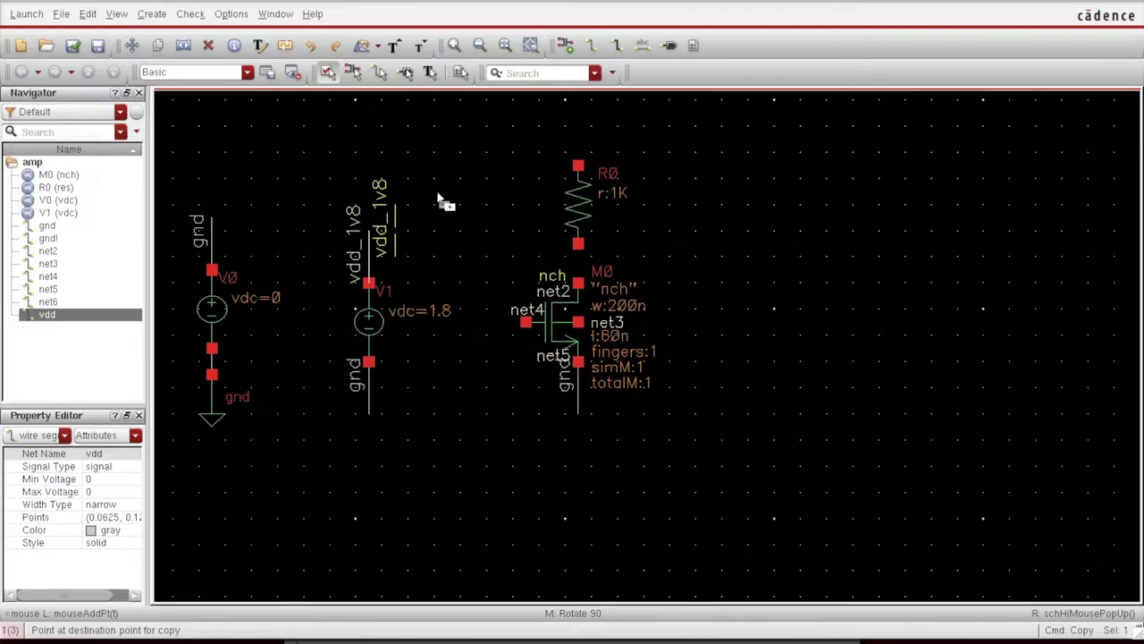
pyautogui.click(578, 143)
pyautogui.press('Escape')
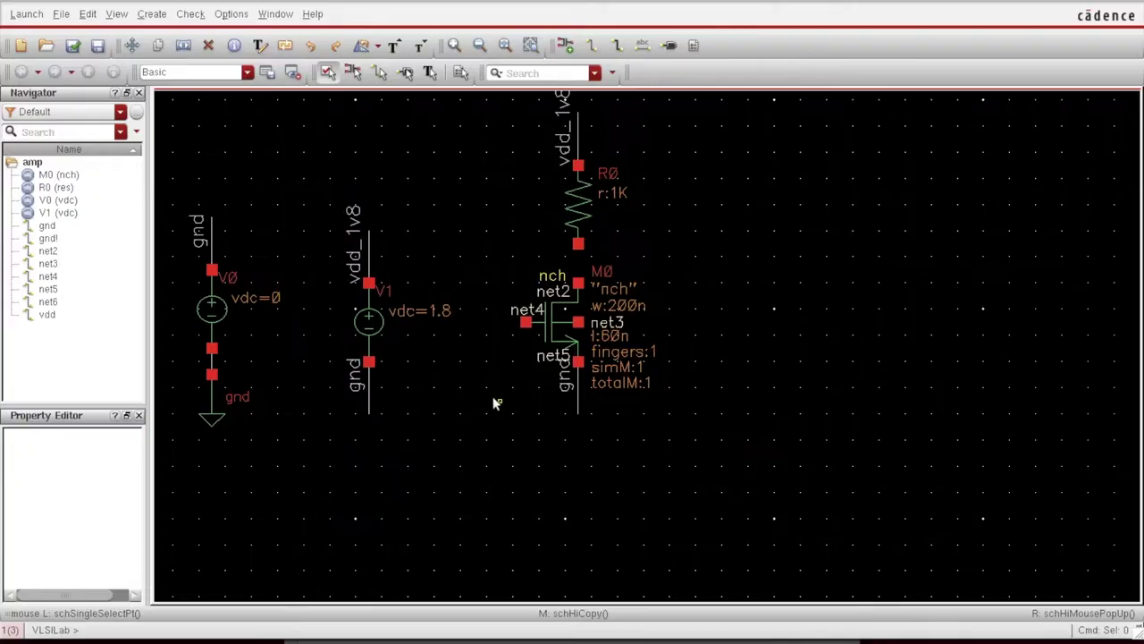
# Step: Wire the resistor's lower terminal to the transistor's drain, and branch a horizontal output wire off that connection to the right
pyautogui.press('w')
pyautogui.press('w')
pyautogui.click(580, 258)
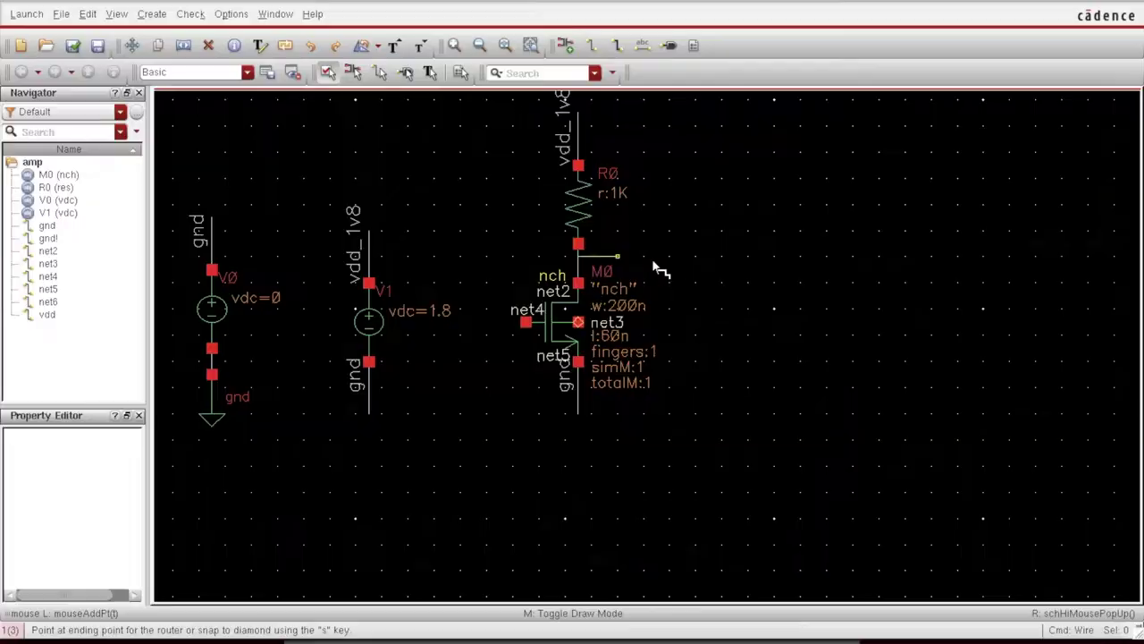
pyautogui.click(695, 258)
# Step: Label the horizontal output wire at the drain as out
pyautogui.press('l')
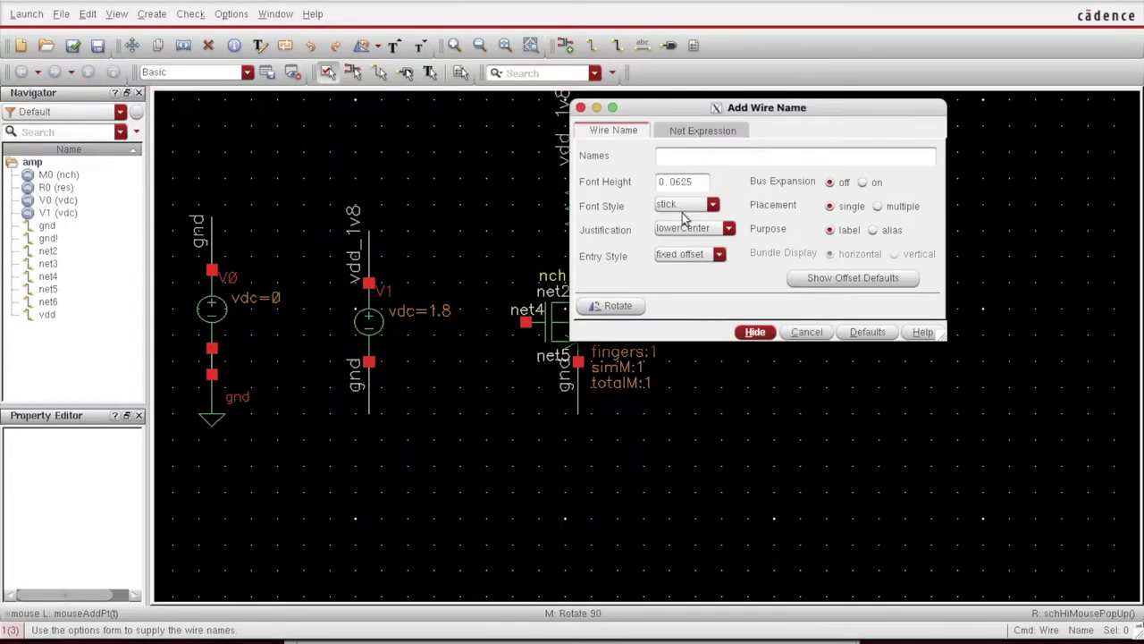
pyautogui.write('out')
pyautogui.press('Return')
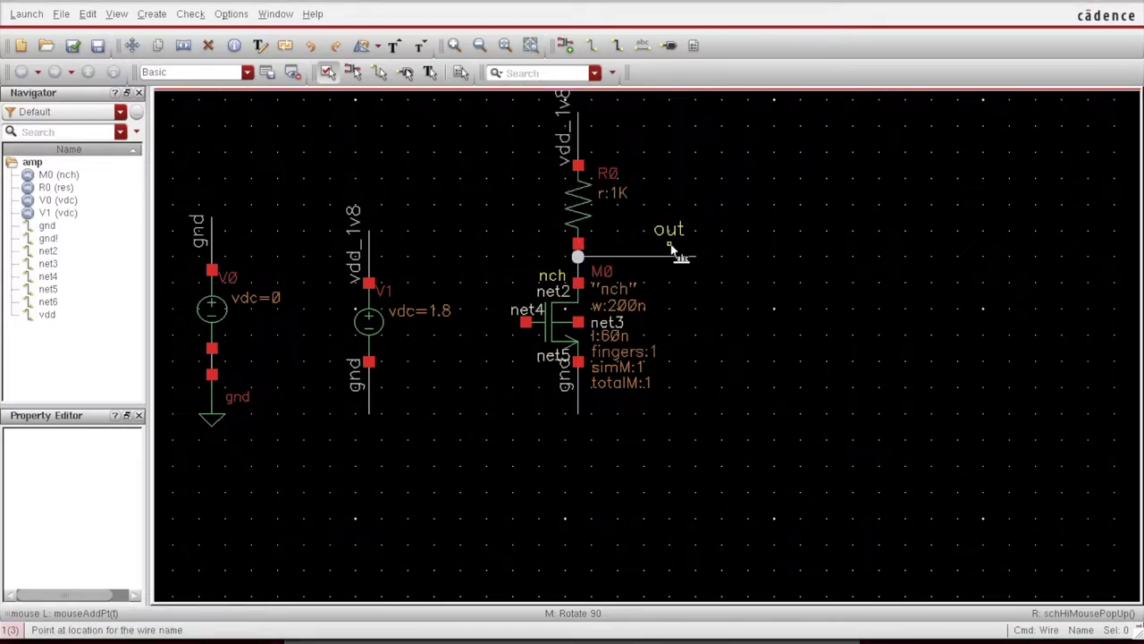
pyautogui.click(672, 257)
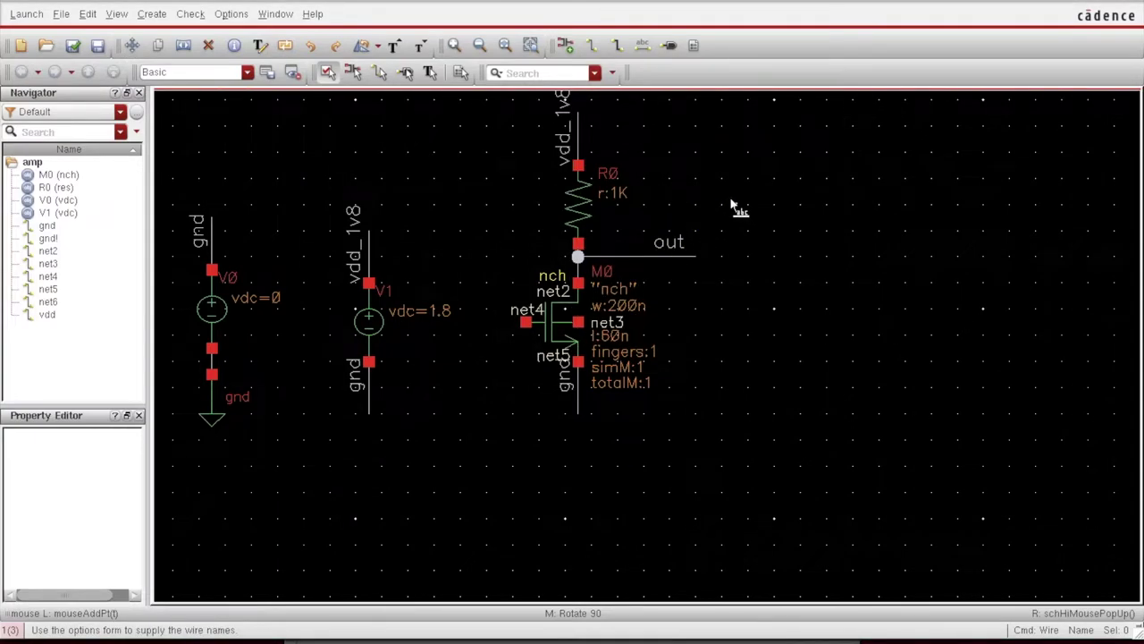
pyautogui.press('w')
pyautogui.doubleClick(760, 349)
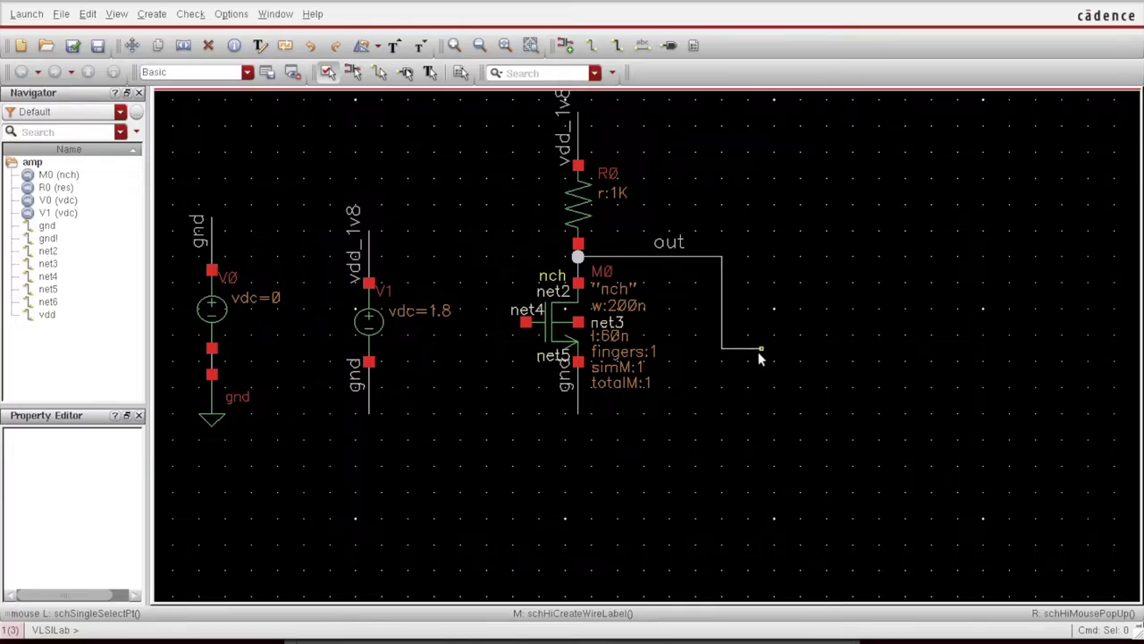
pyautogui.press('u')
# Step: Place a vsin source from analogLib between the second vdc source and the transistor, just below gate level
pyautogui.press('i')
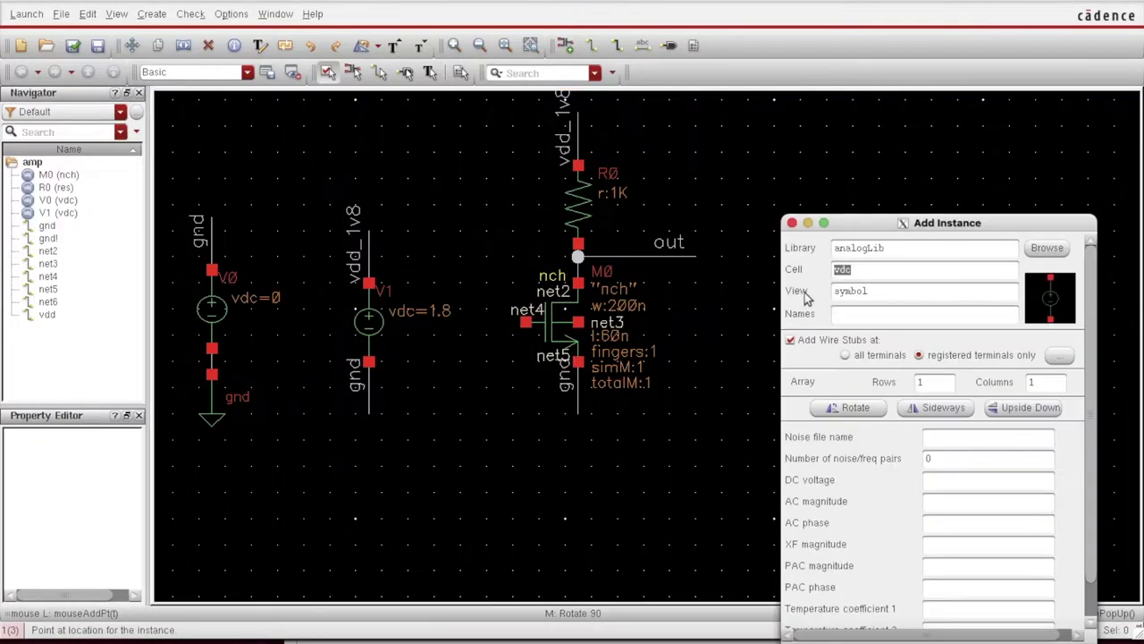
pyautogui.click(893, 268)
pyautogui.write('vc')
pyautogui.press('BackSpace')
pyautogui.press('BackSpace')
pyautogui.press('BackSpace')
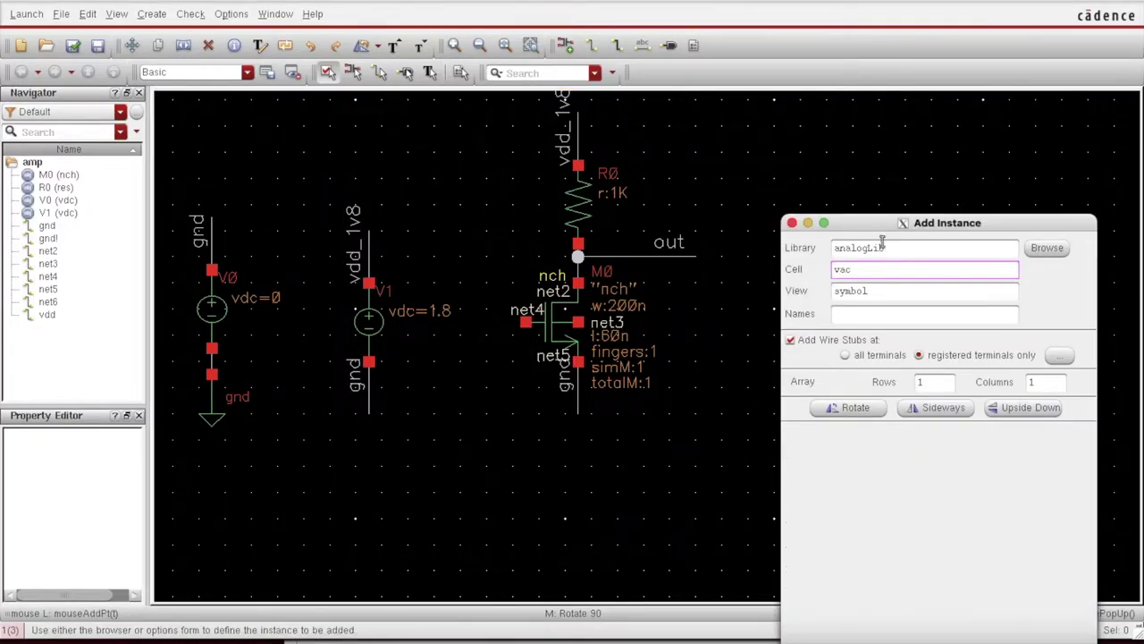
pyautogui.write('vsin')
pyautogui.click(875, 237)
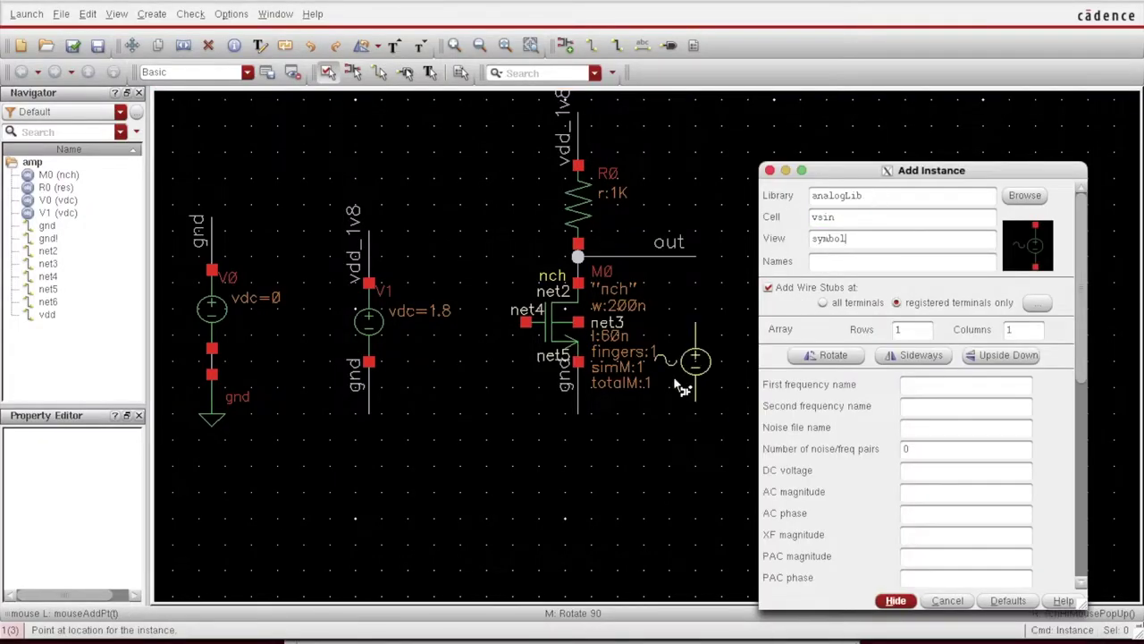
pyautogui.moveTo(871, 175); pyautogui.dragTo(850, 131)
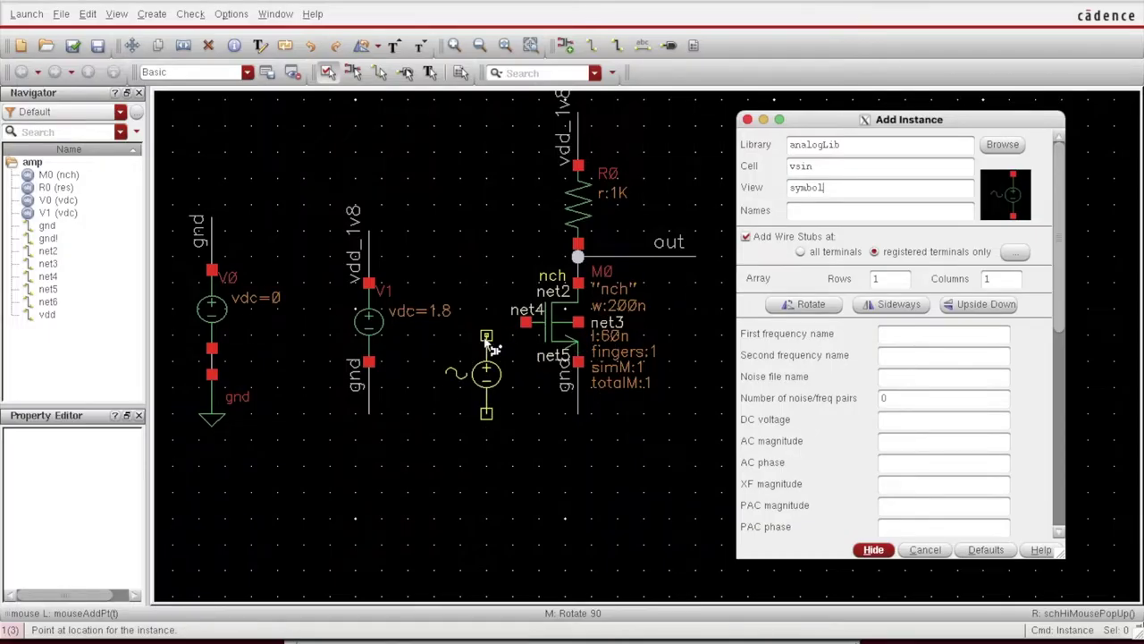
pyautogui.click(486, 336)
pyautogui.press('Escape')
# Step: Set the AC magnitude of the vsin source to 0.1
pyautogui.click(506, 406)
pyautogui.press('q')
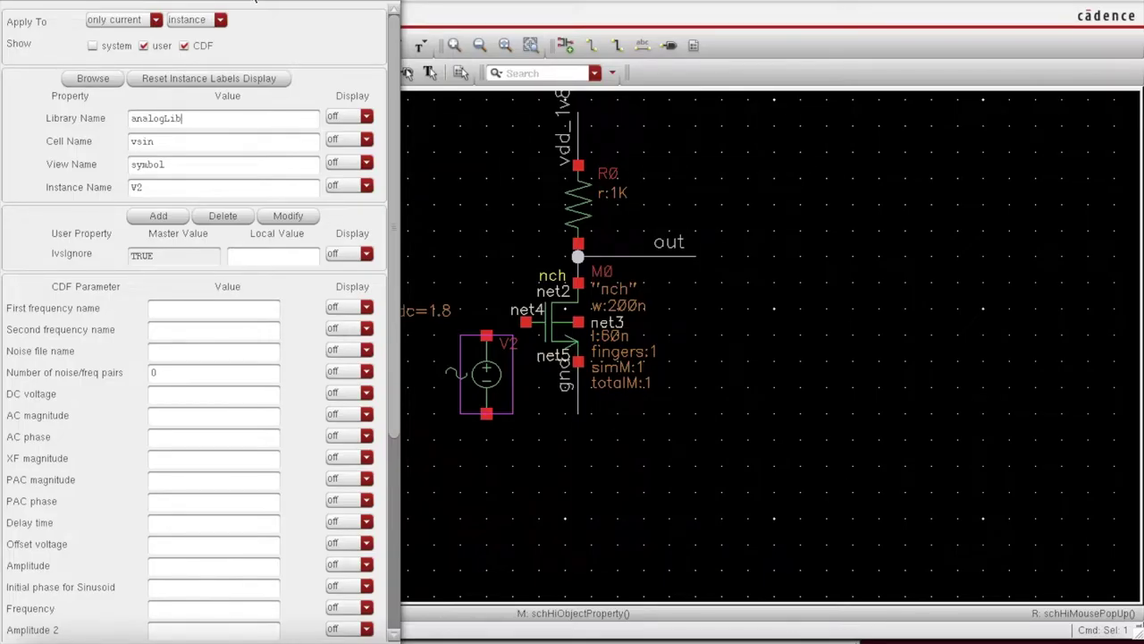
pyautogui.click(167, 400)
pyautogui.click(178, 417)
pyautogui.write('0.1')
pyautogui.press('Return')
# Step: Wire the transistor's gate to the positive terminal of the vsin source
pyautogui.press('w')
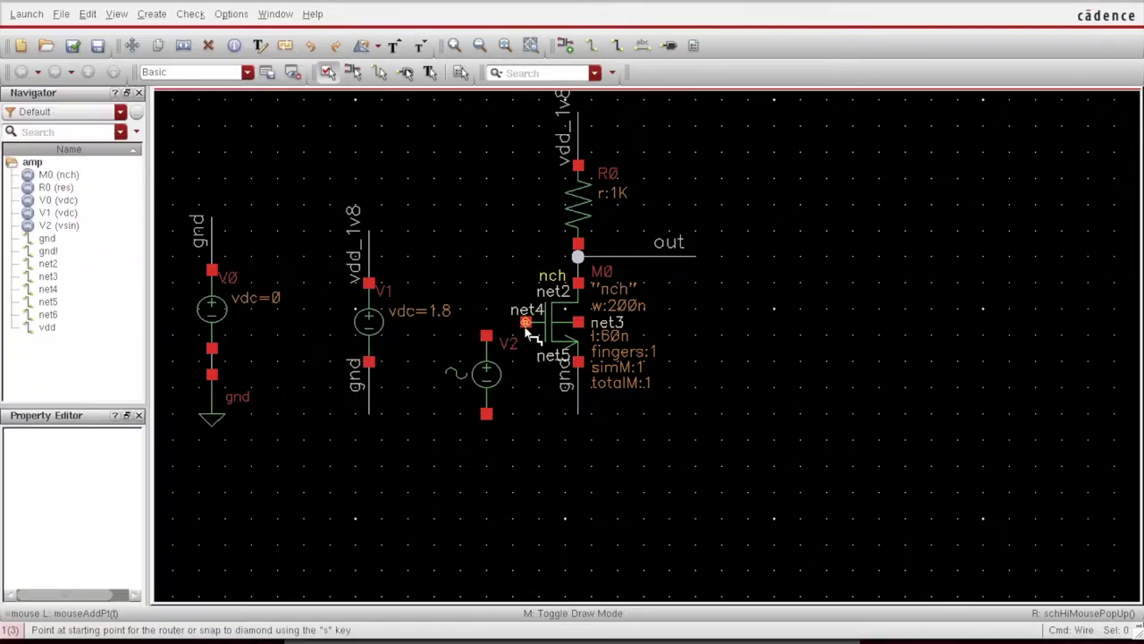
pyautogui.click(525, 322)
pyautogui.click(486, 335)
# Step: Copy the gnd-labelled wire stub from the first vdc source onto the vsin source's negative terminal
pyautogui.press('c')
pyautogui.click(212, 250)
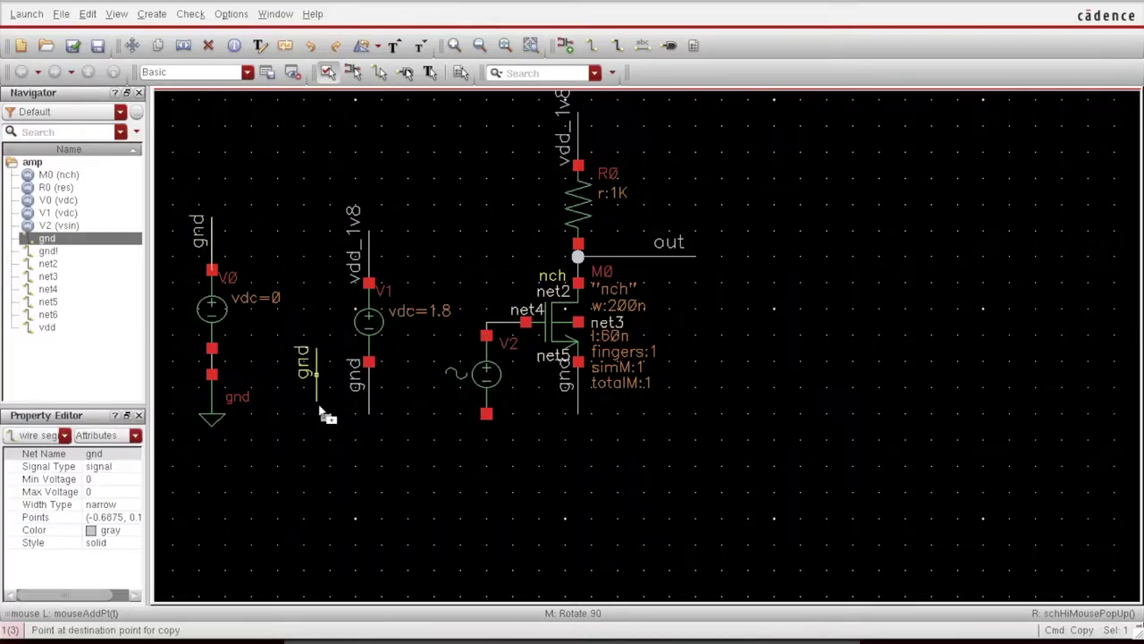
pyautogui.click(487, 447)
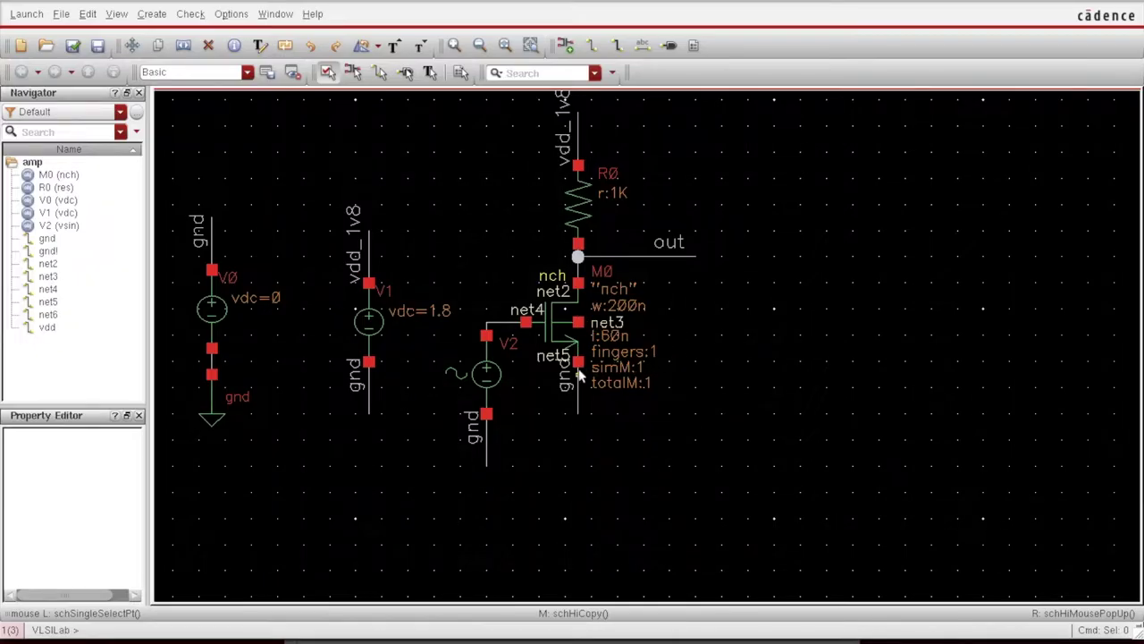
# Step: Wire the transistor's body terminal around to the gnd stub at its source, and check and save the schematic
pyautogui.click(578, 322)
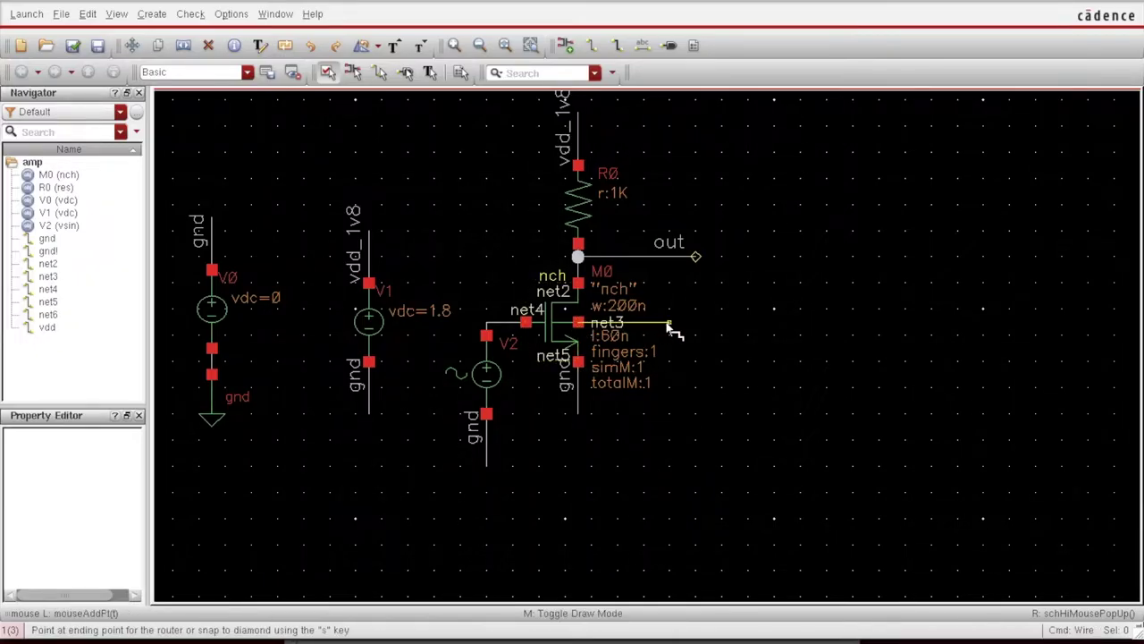
pyautogui.click(671, 400)
pyautogui.click(578, 400)
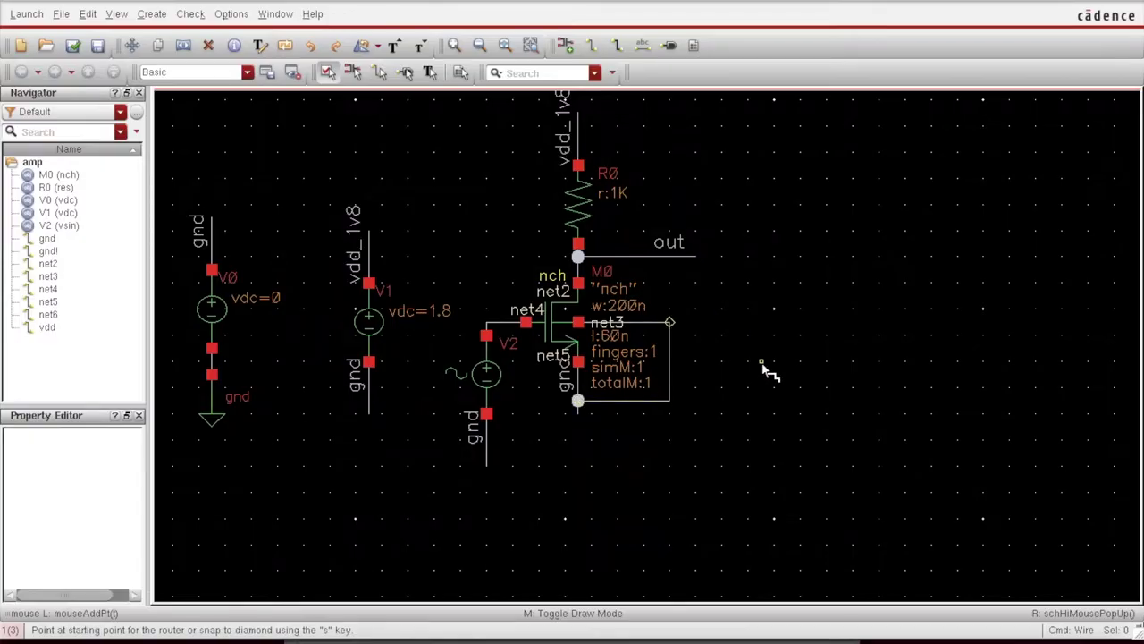
pyautogui.press('Escape')
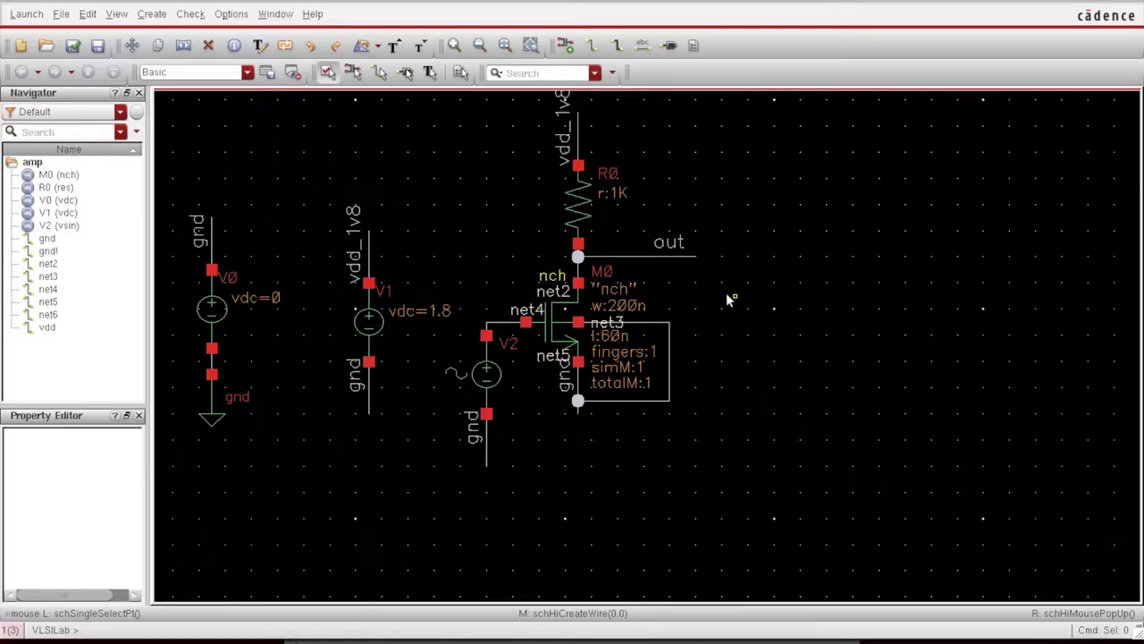
pyautogui.click(73, 46)
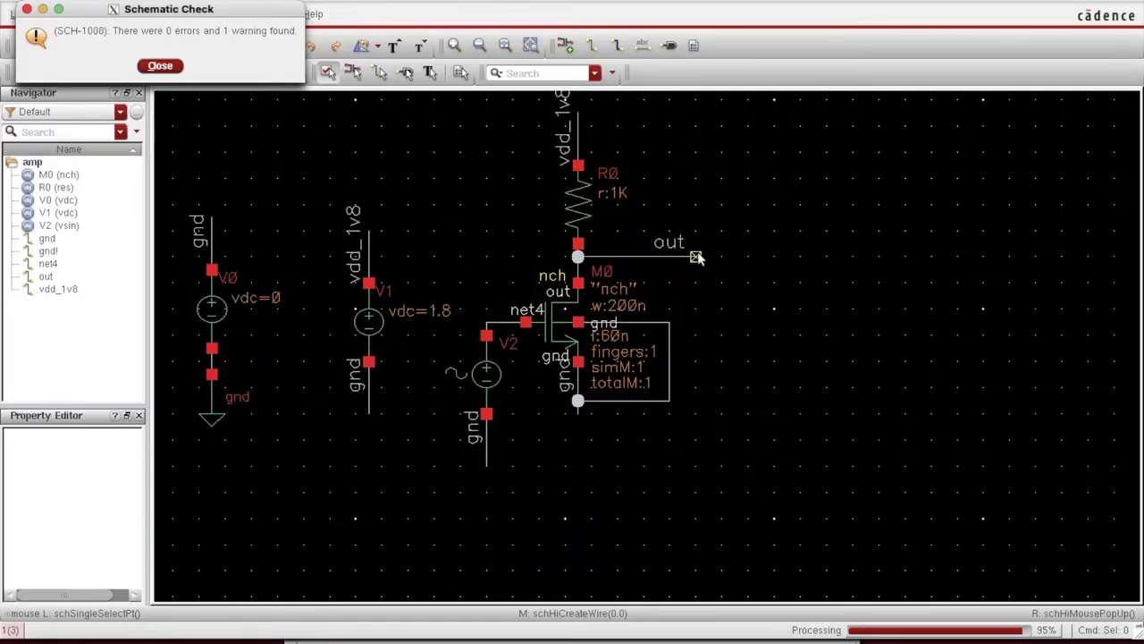
pyautogui.click(166, 69)
# Step: Place a pin named out with output direction just beyond the right end of the out wire
pyautogui.write('p')
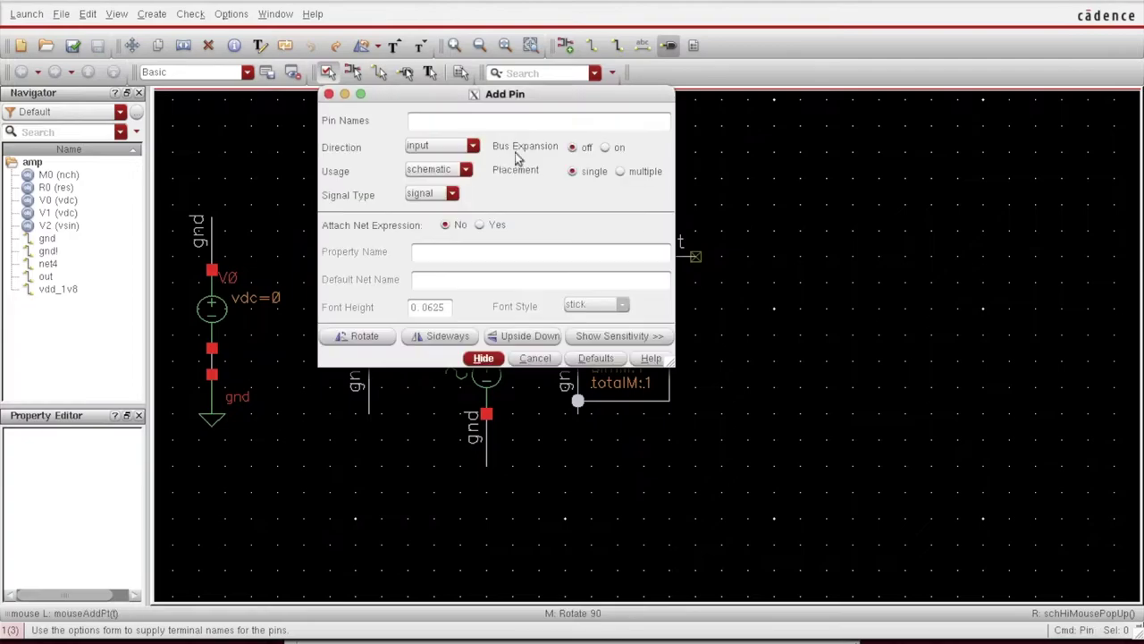
pyautogui.write('out')
pyautogui.click(472, 144)
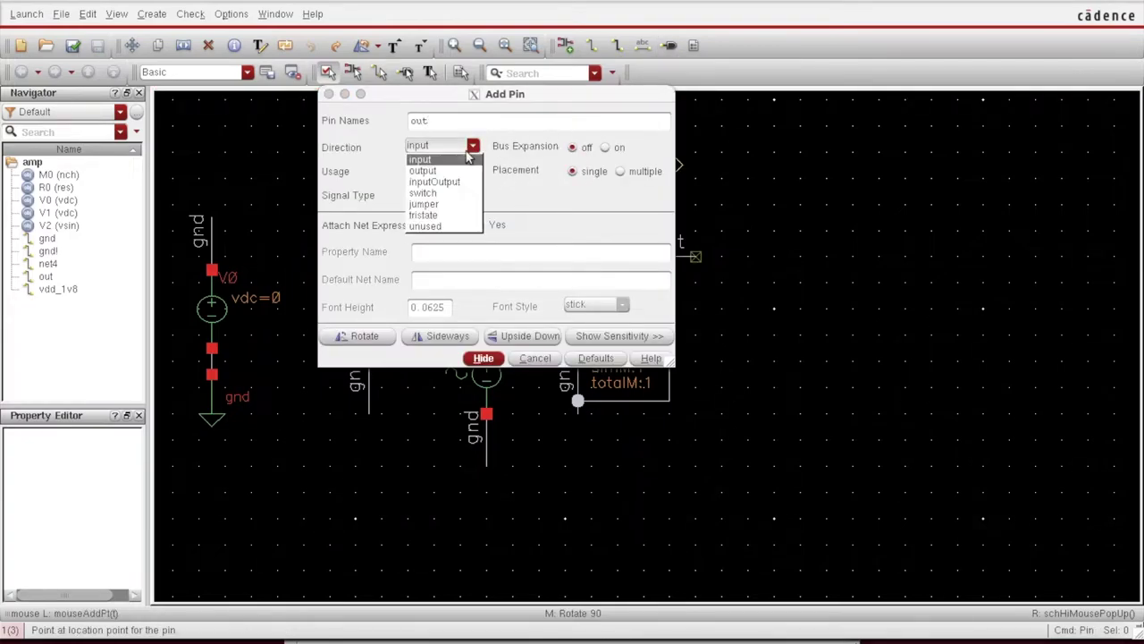
pyautogui.click(436, 167)
pyautogui.click(722, 261)
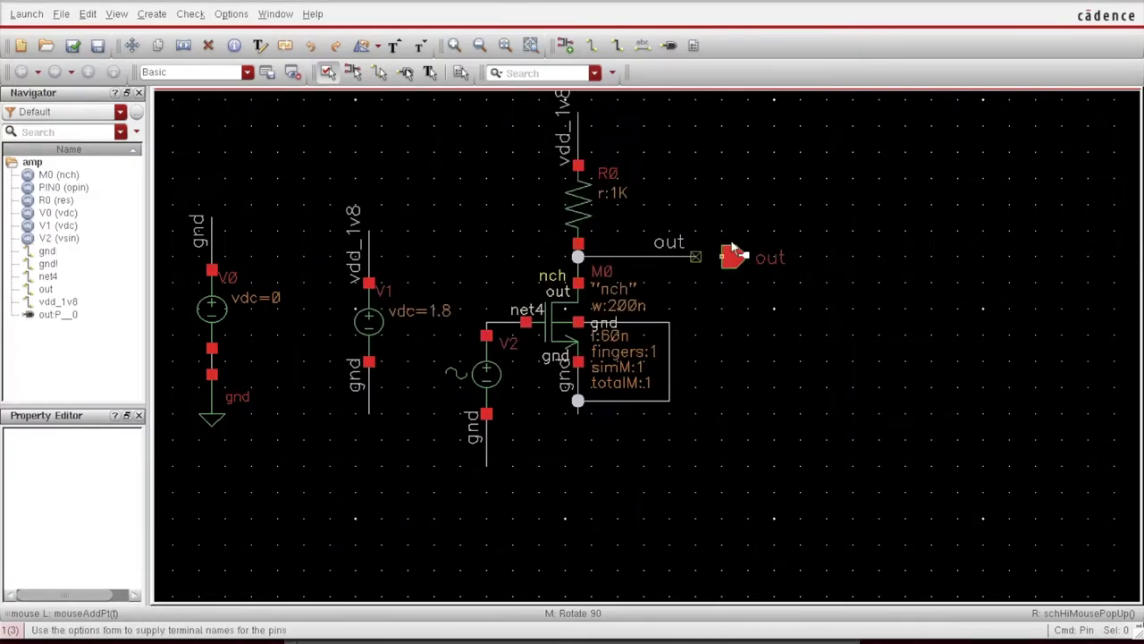
# Step: Wire the right end of the out wire to the out pin, and check and save the schematic
pyautogui.press('w')
pyautogui.click(696, 258)
pyautogui.click(722, 258)
pyautogui.press('Escape')
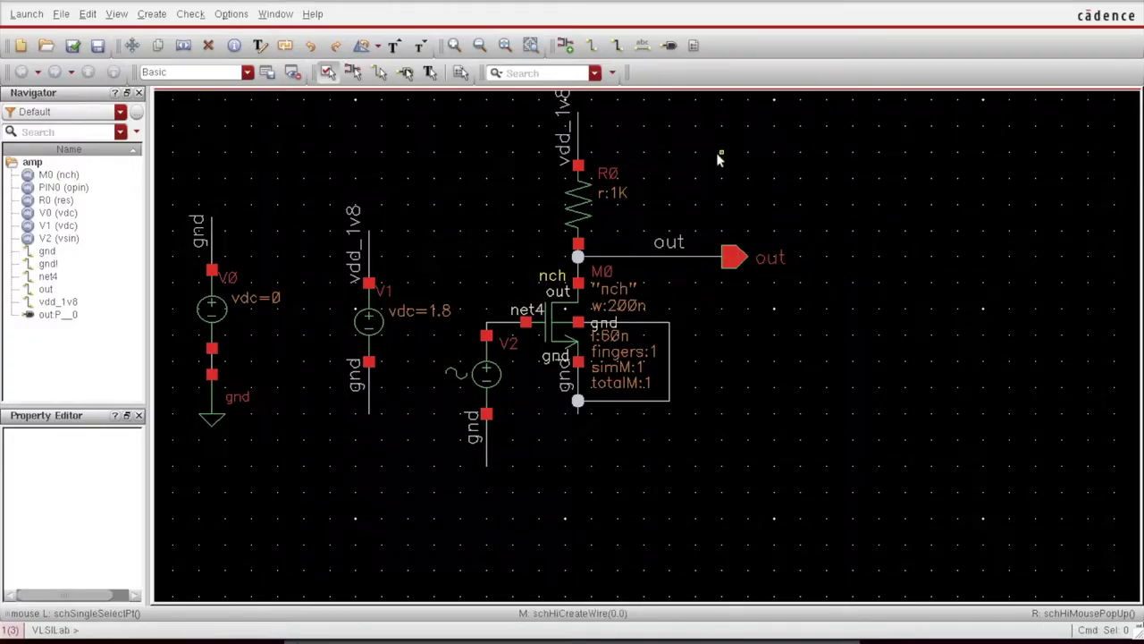
pyautogui.click(75, 44)
# Step: Launch ADE L for the amp schematic, accepting the Analog_Design_Environment_GXL licence instead
pyautogui.click(26, 15)
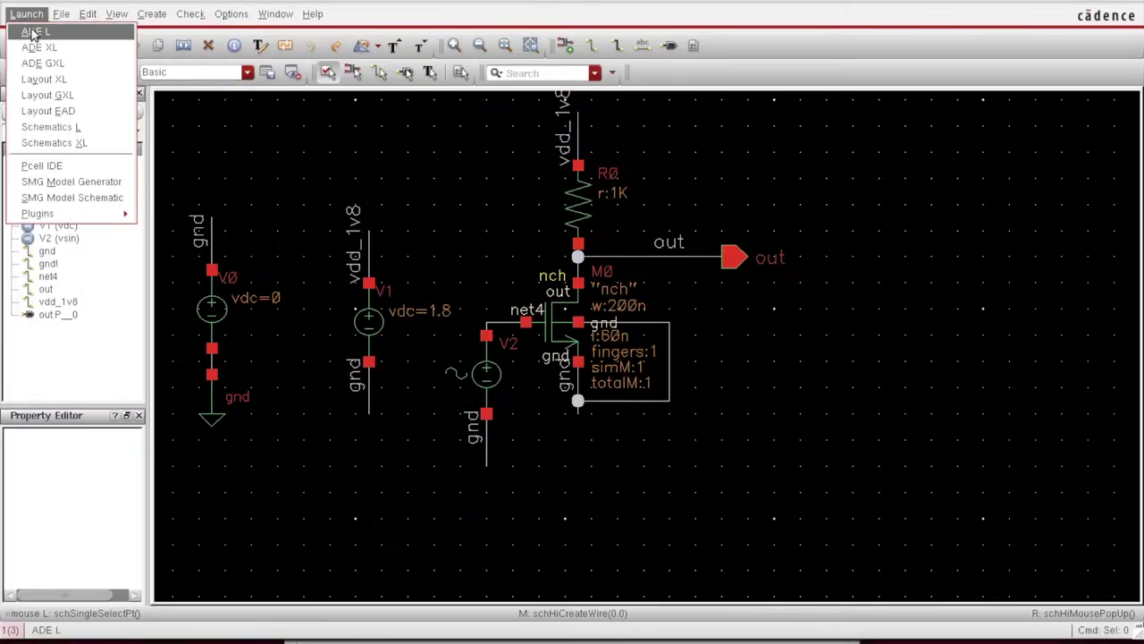
pyautogui.click(49, 36)
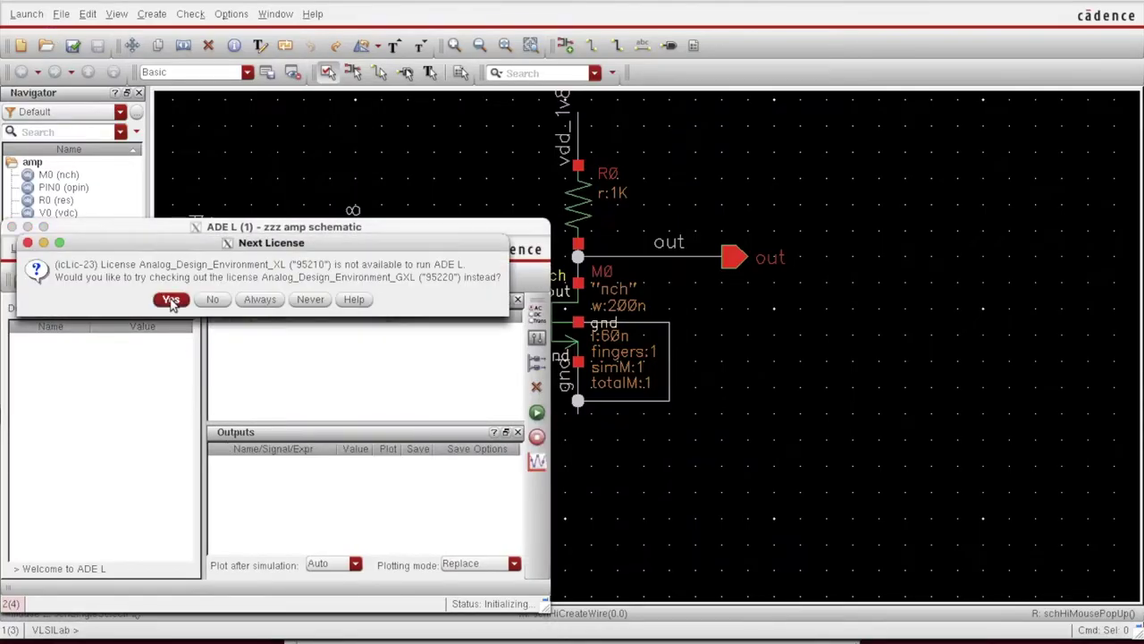
pyautogui.click(168, 300)
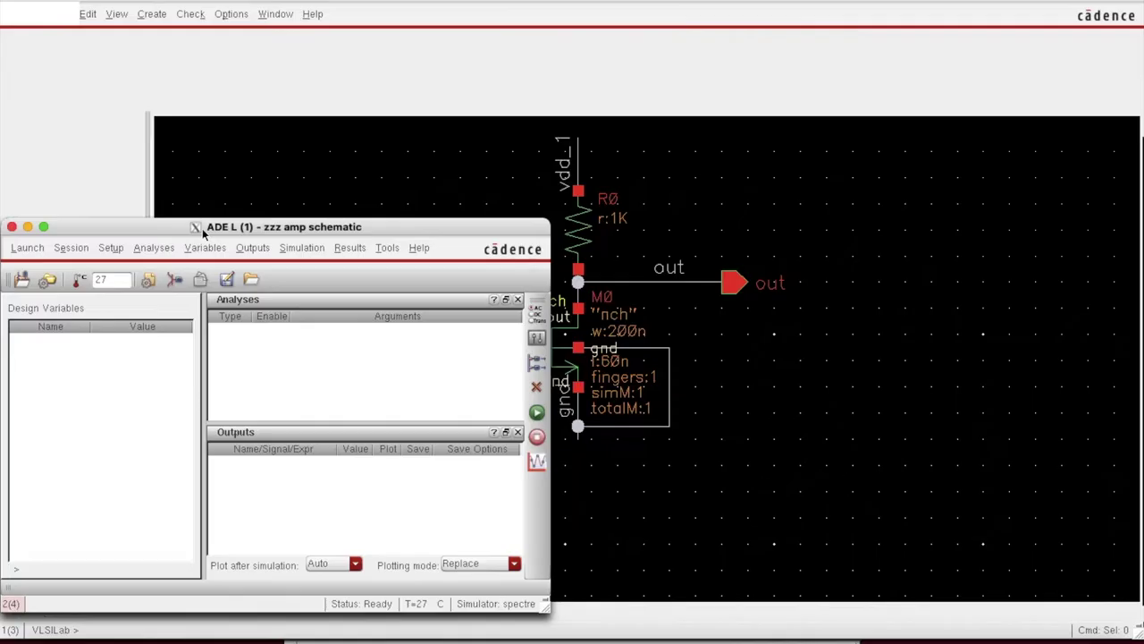
pyautogui.moveTo(203, 231); pyautogui.dragTo(289, 88)
# Step: Choose an ac analysis that sweeps frequency from 10K to 1G
pyautogui.click(248, 107)
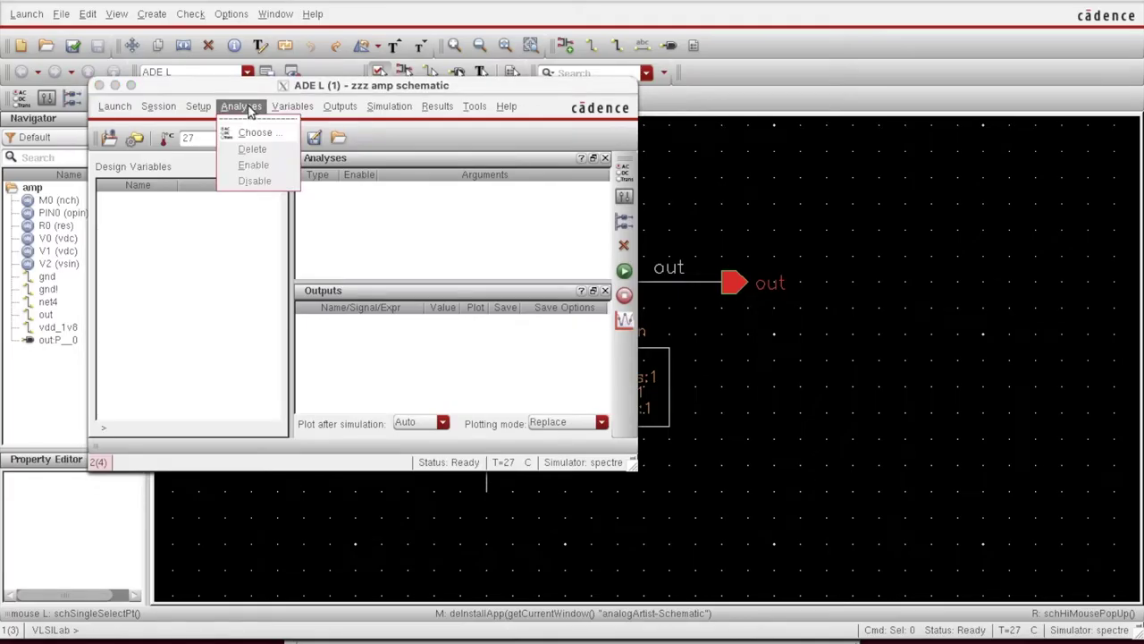
pyautogui.click(256, 136)
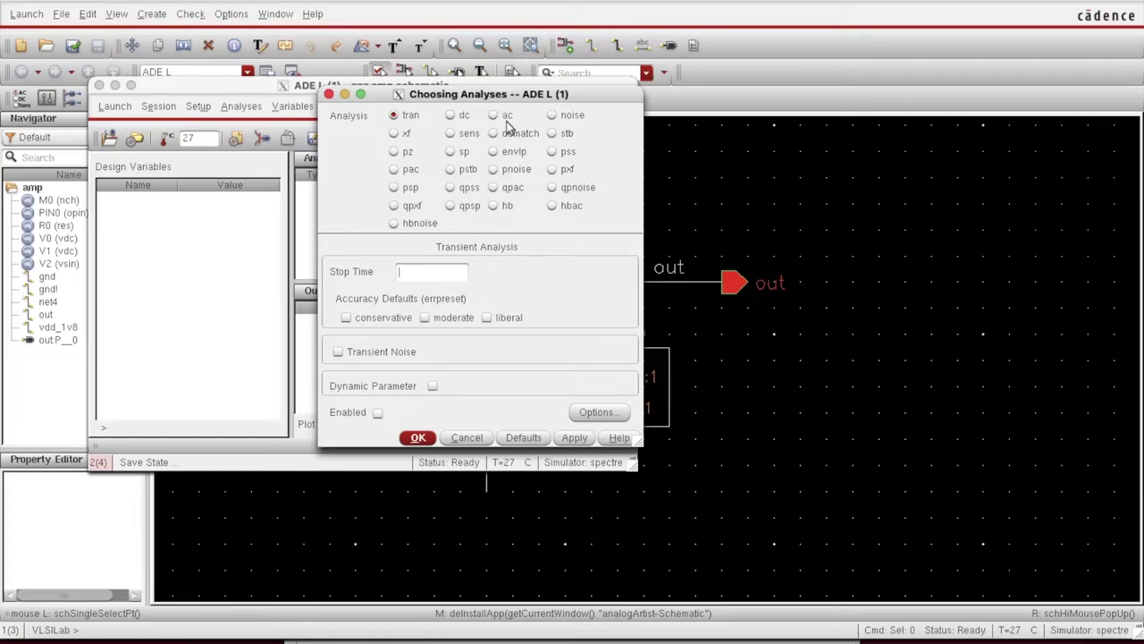
pyautogui.click(498, 118)
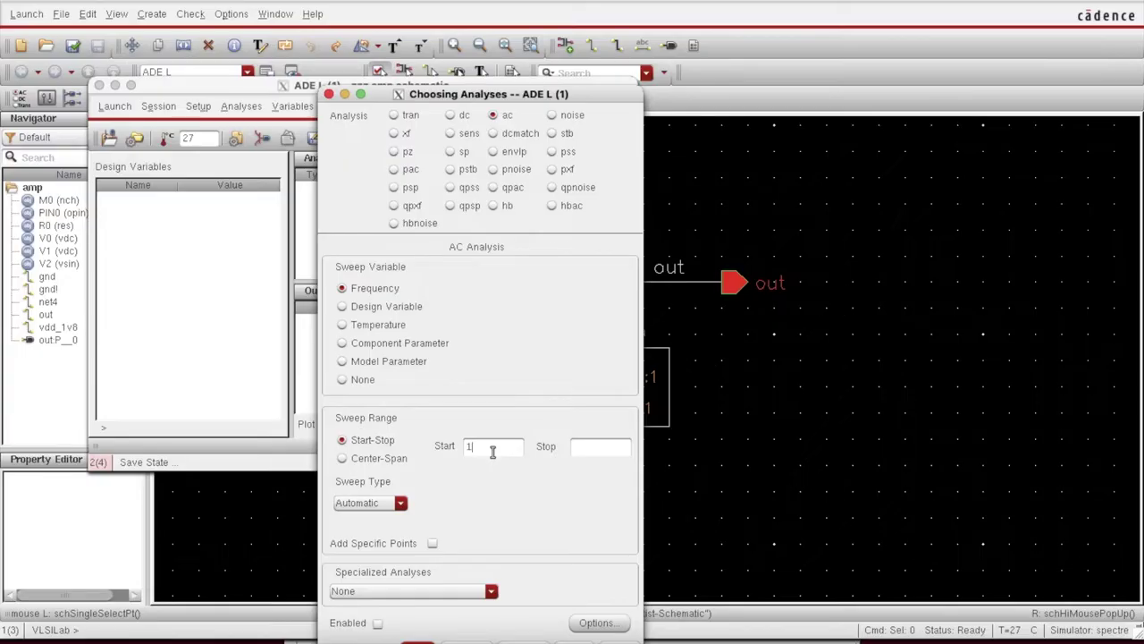
pyautogui.write('00')
pyautogui.click(574, 447)
# Step: Make the ac sweep linear with 500 steps and accept the analysis
pyautogui.click(401, 504)
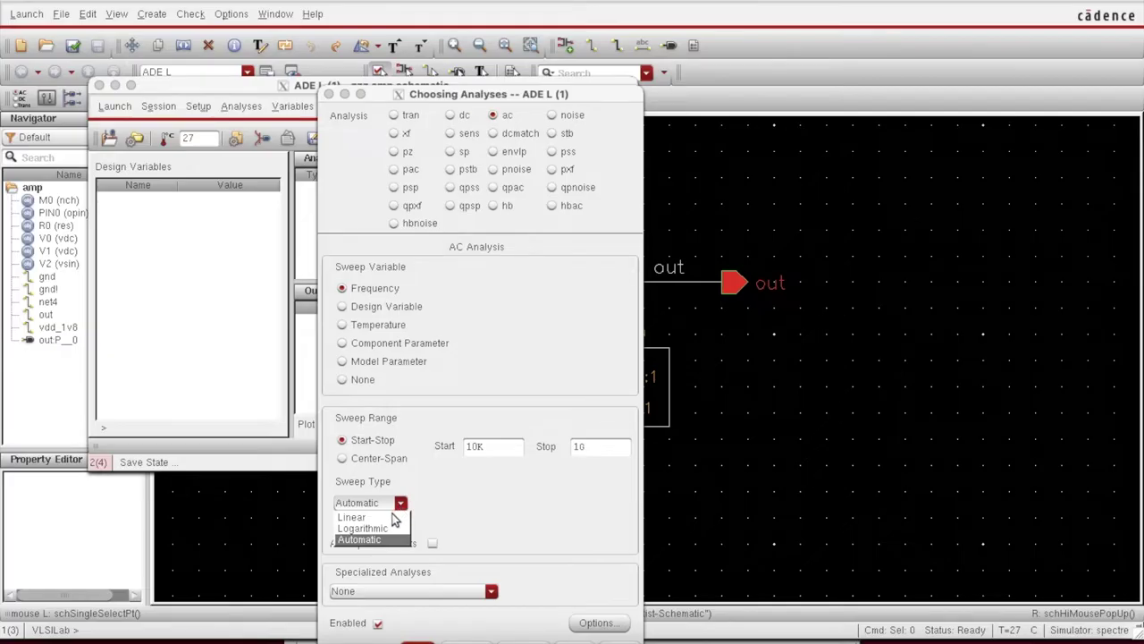
pyautogui.click(388, 527)
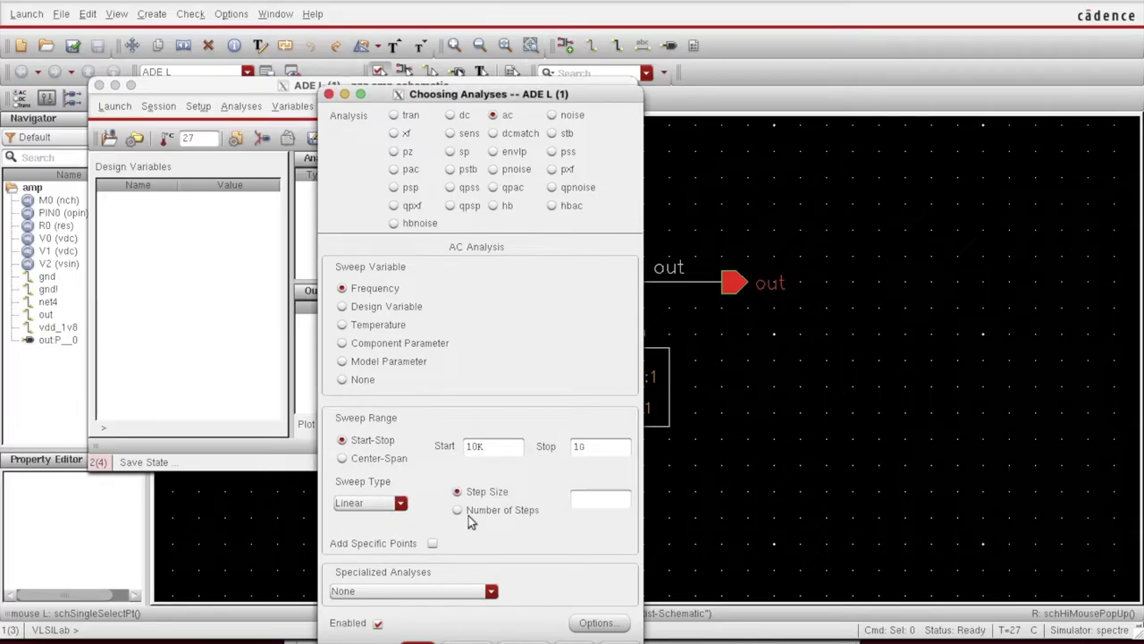
pyautogui.click(459, 511)
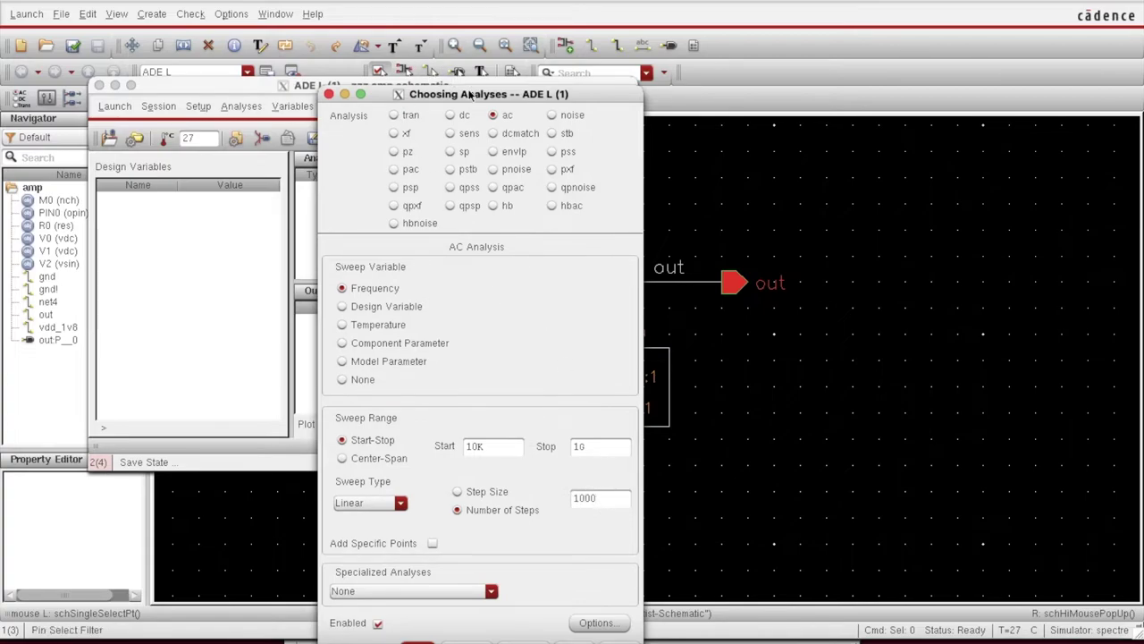
pyautogui.moveTo(469, 95); pyautogui.dragTo(467, 18)
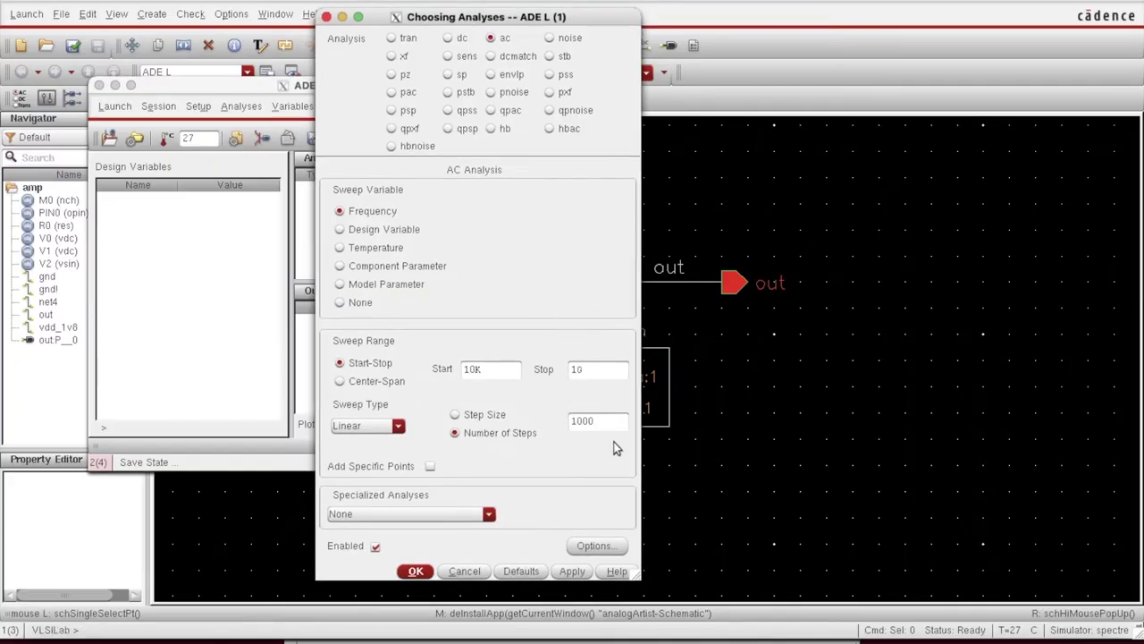
pyautogui.moveTo(604, 423); pyautogui.dragTo(523, 418)
pyautogui.write('500')
pyautogui.click(414, 571)
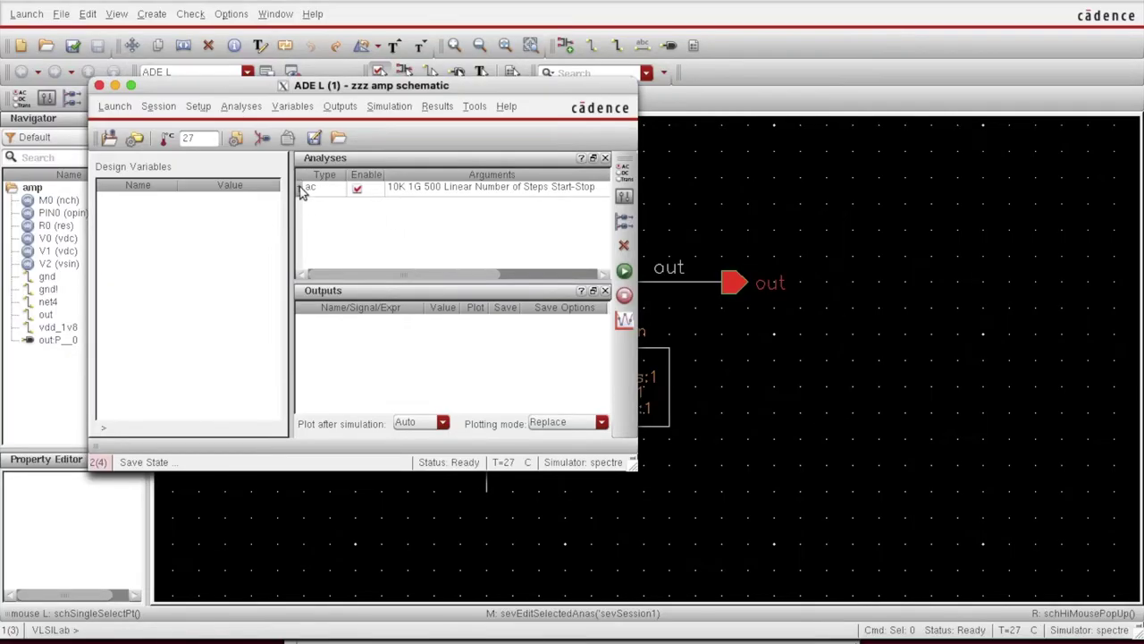
# Step: Netlist and run the ac simulation, and check the Virtuoso log for its completion status
pyautogui.click(624, 270)
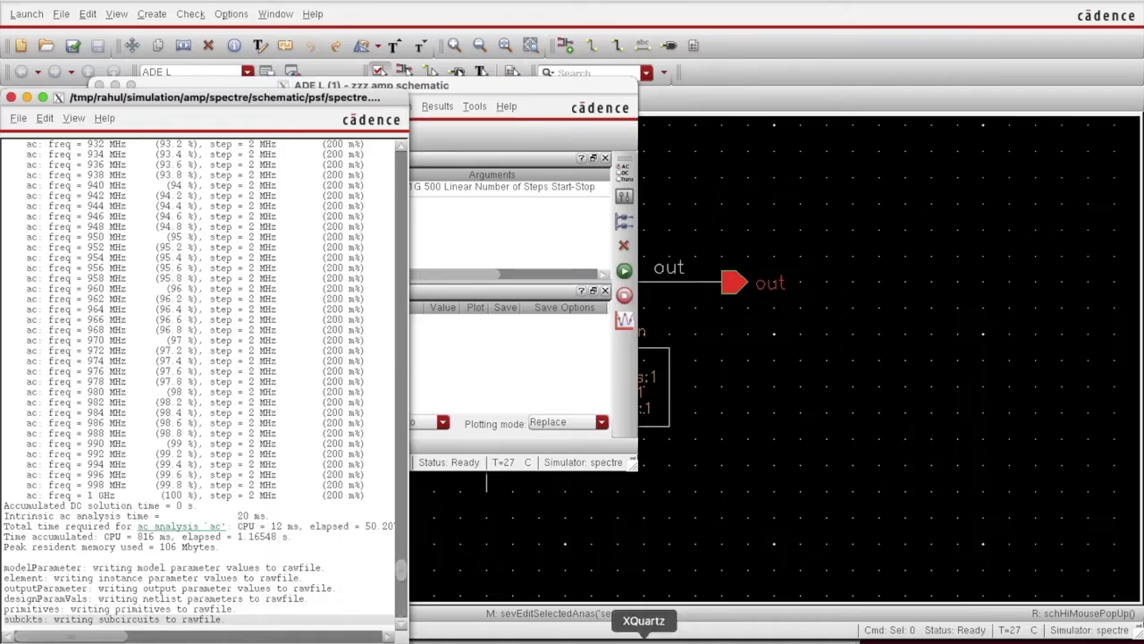
pyautogui.rightClick(644, 634)
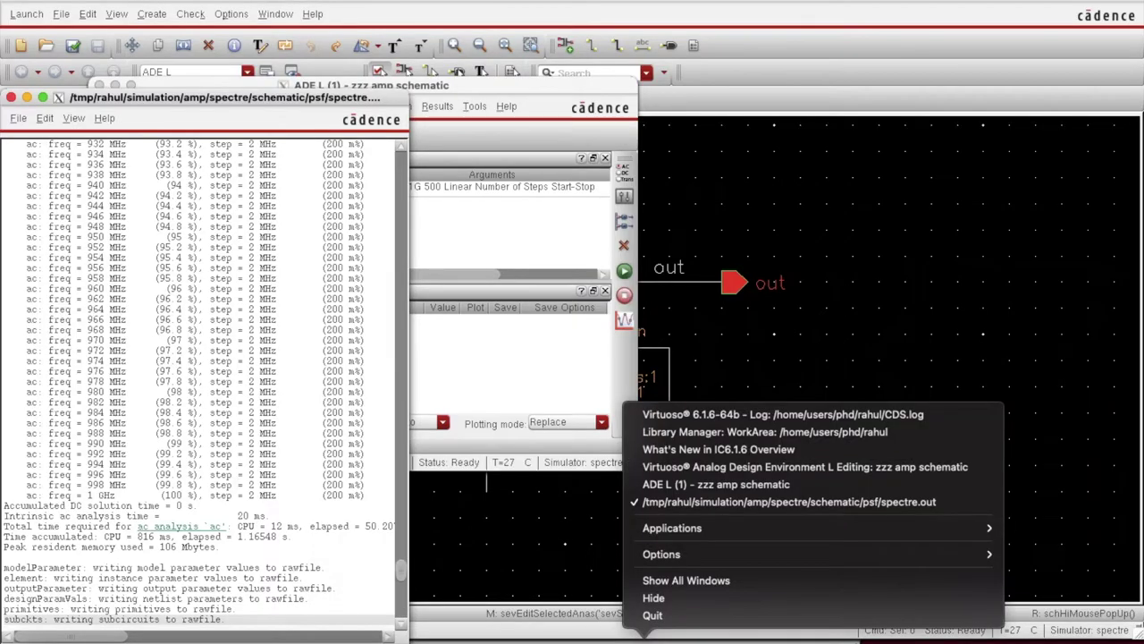
pyautogui.click(712, 420)
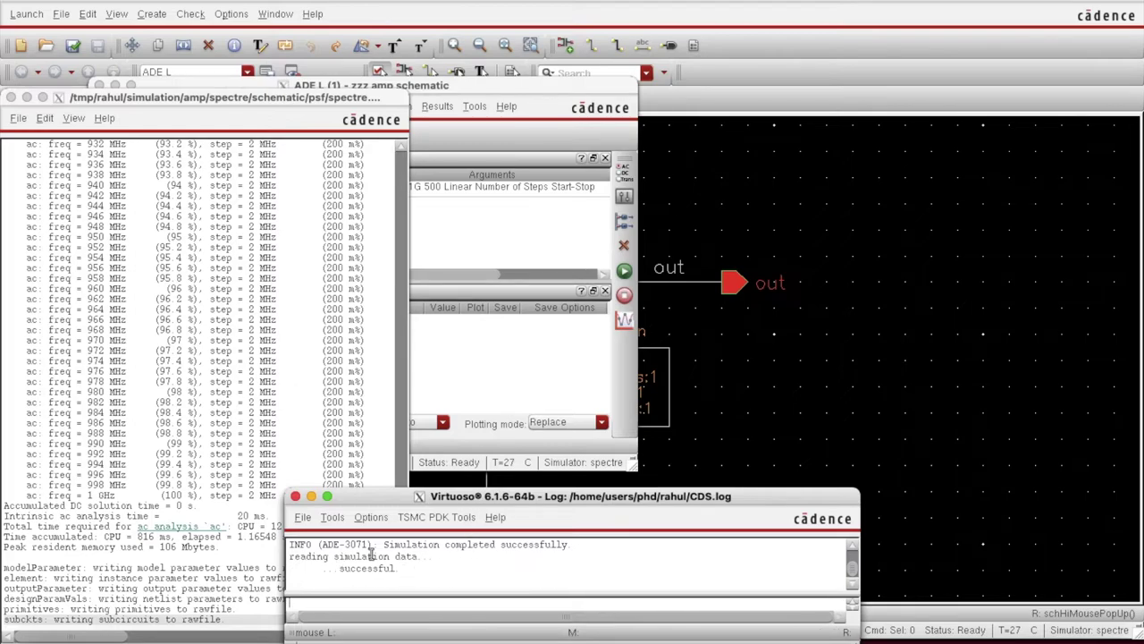
pyautogui.click(821, 452)
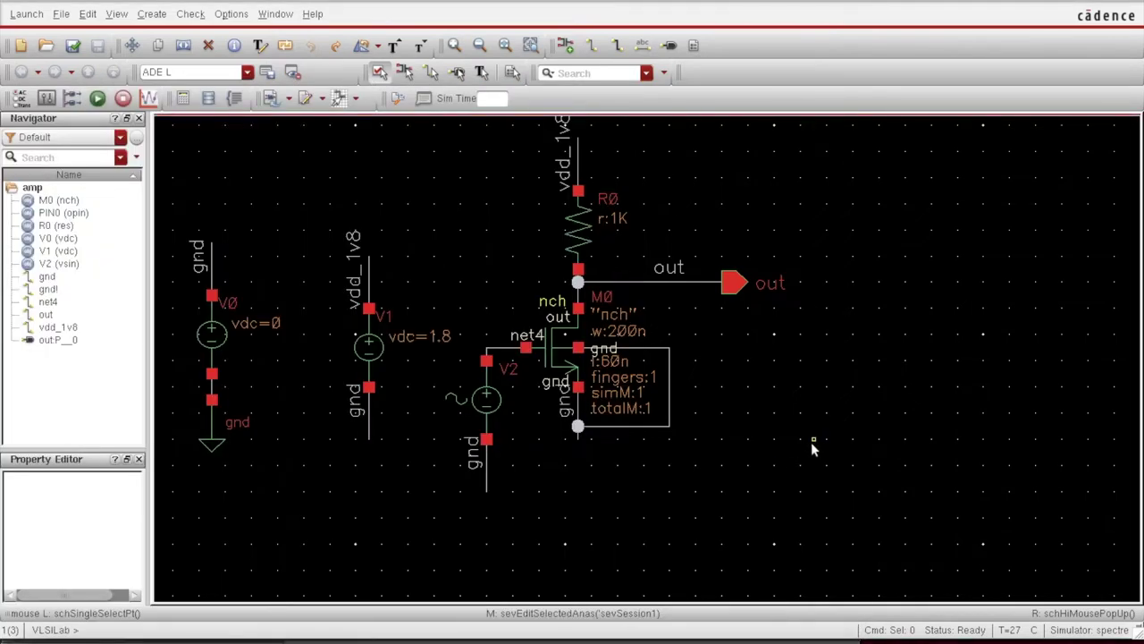
# Step: Return to ADE L and start an AC Magnitude direct plot of the simulation results
pyautogui.rightClick(643, 634)
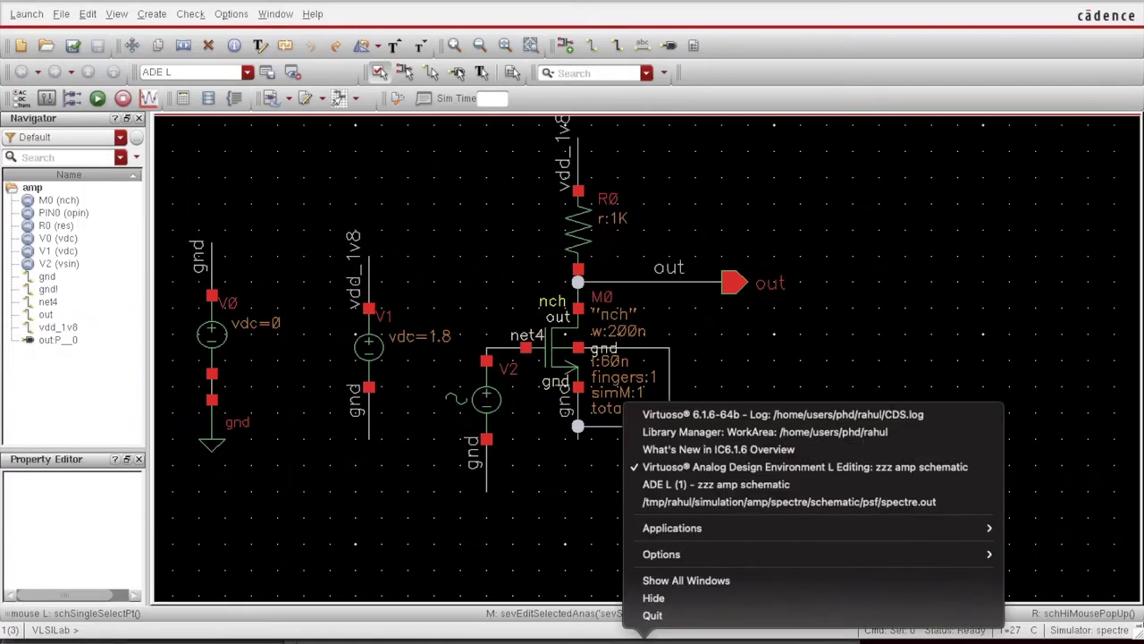
pyautogui.click(687, 483)
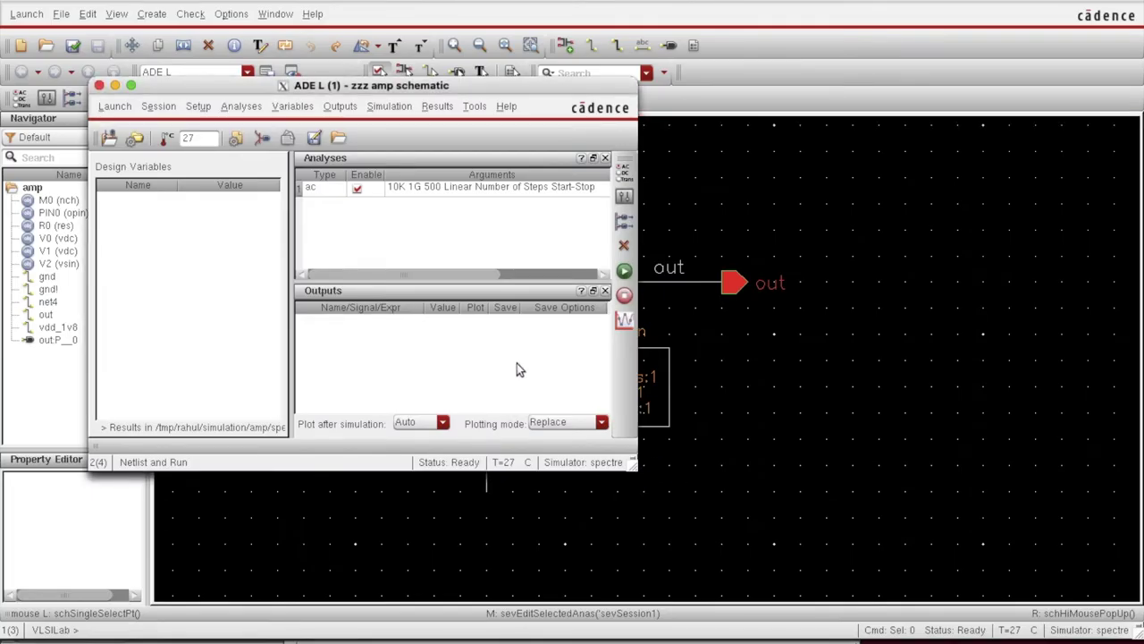
pyautogui.hotkey('shift', 'z')
pyautogui.click(428, 108)
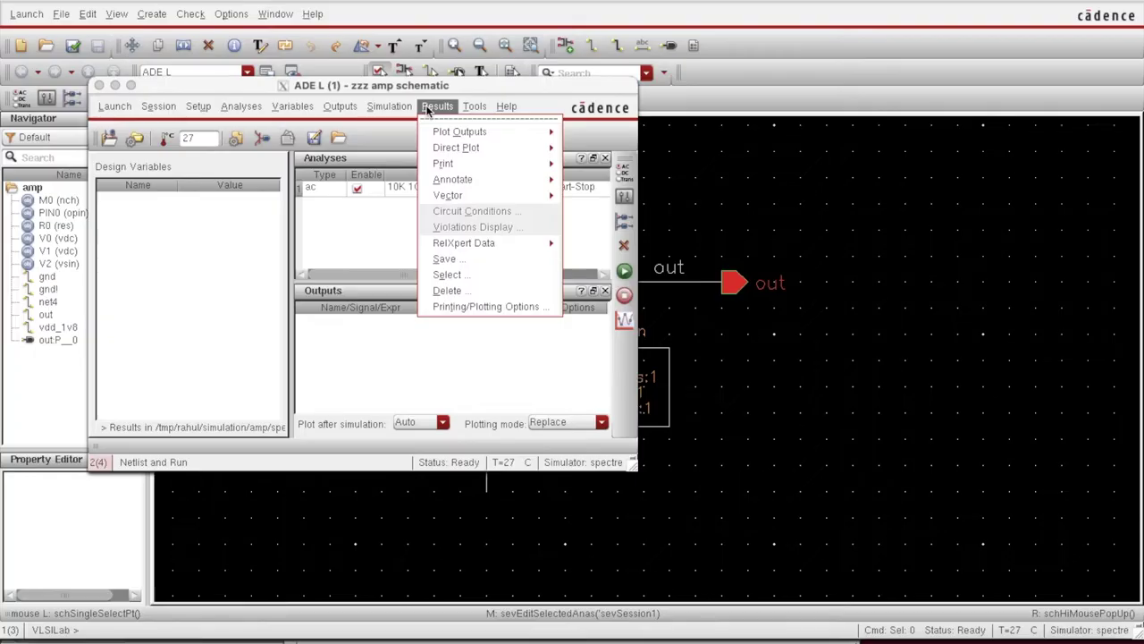
pyautogui.moveTo(449, 148)
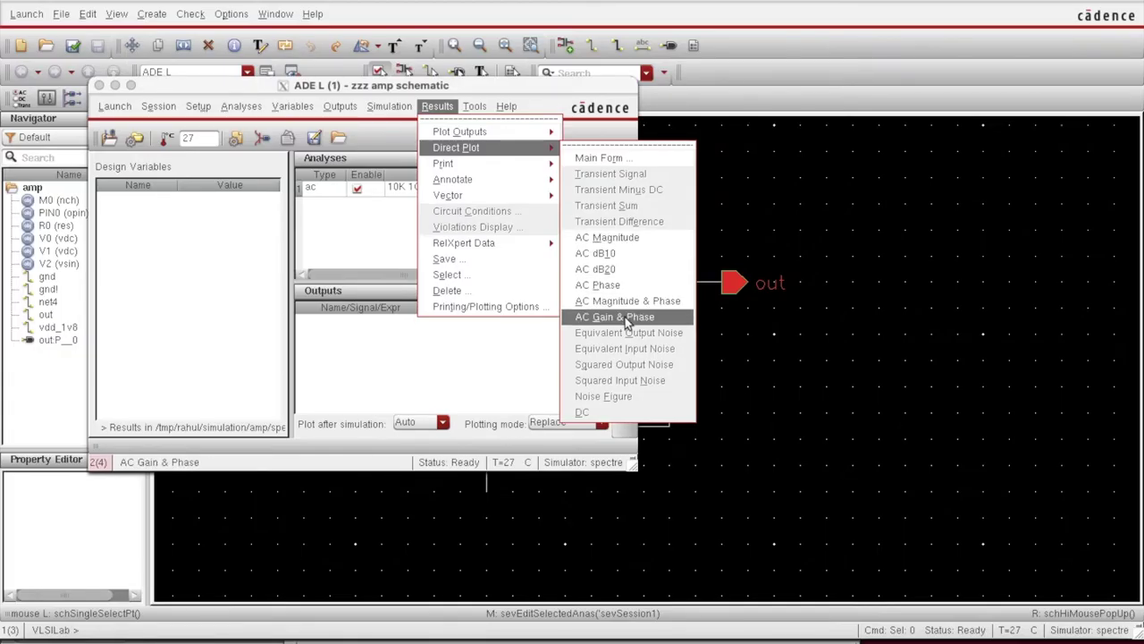
pyautogui.click(608, 238)
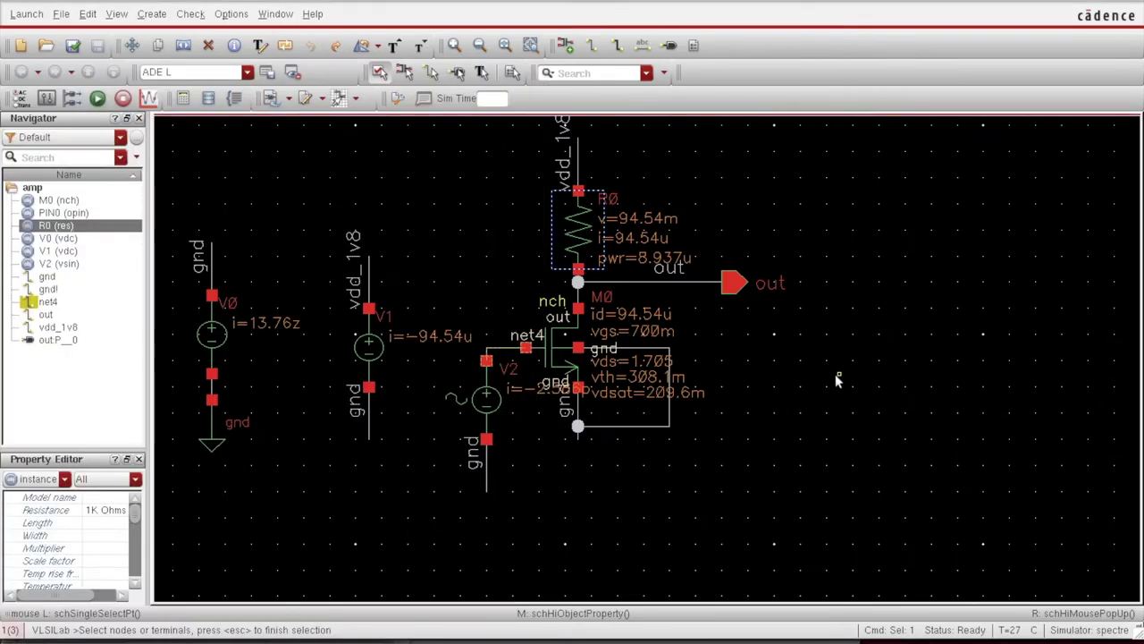
# Step: Set the nch transistor's width w to 5u, and check and save the schematic
pyautogui.click(835, 378)
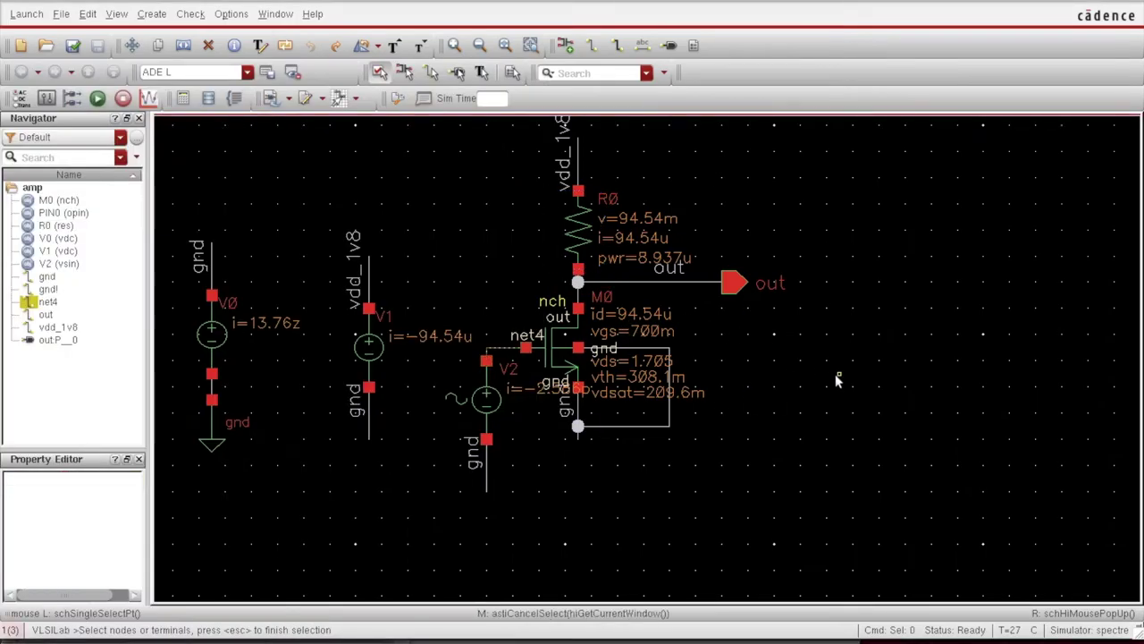
pyautogui.click(561, 351)
pyautogui.write('q')
pyautogui.write('2u M')
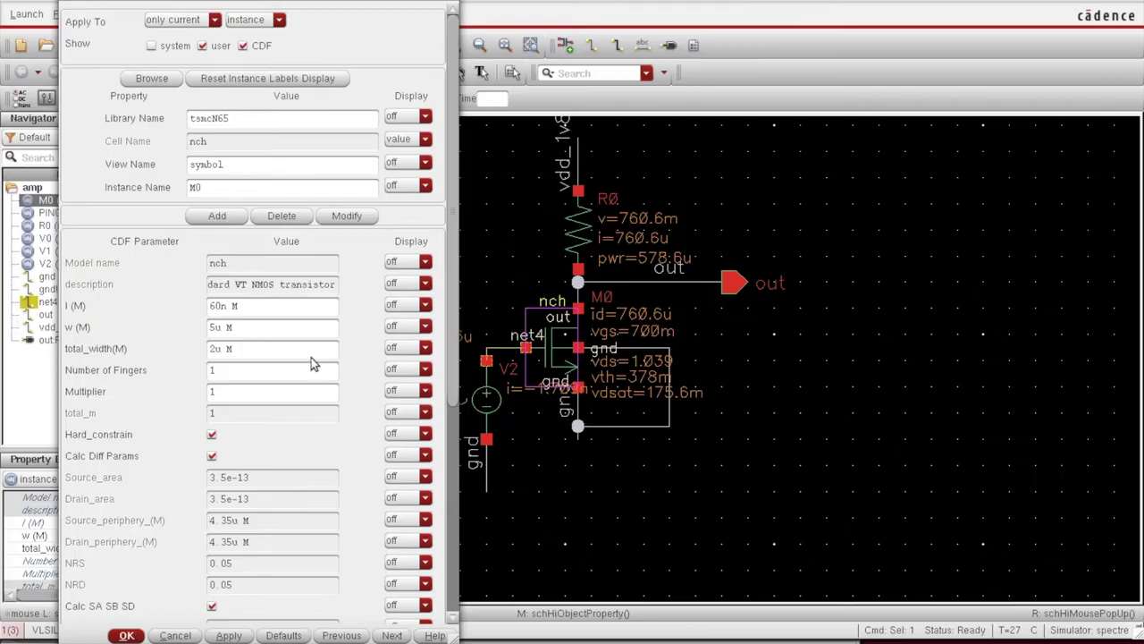
pyautogui.click(126, 634)
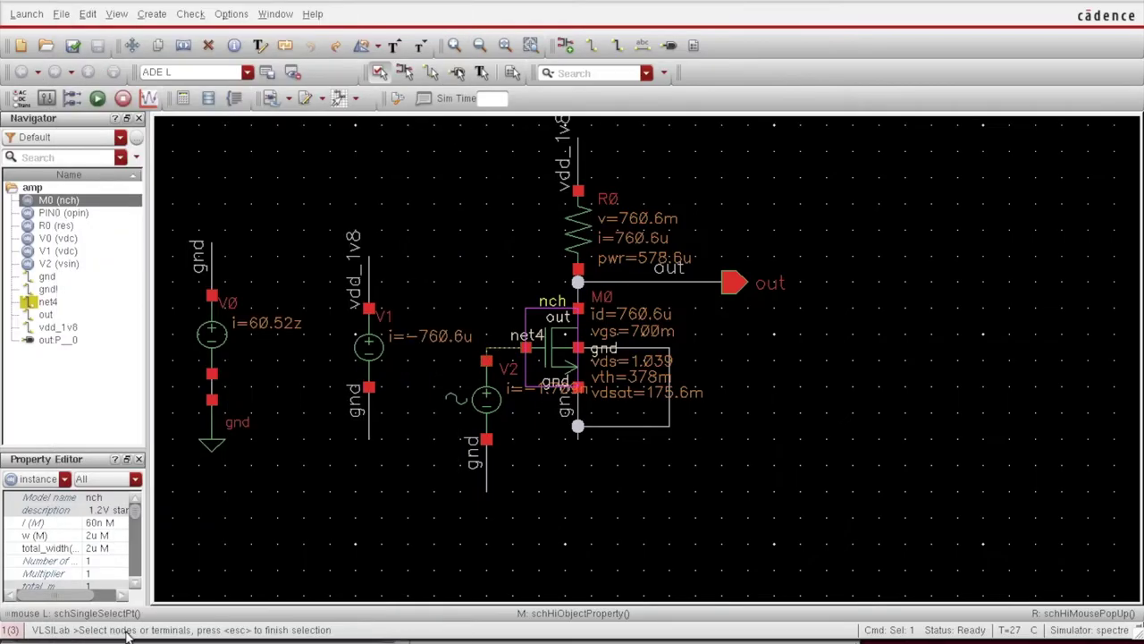
pyautogui.click(73, 45)
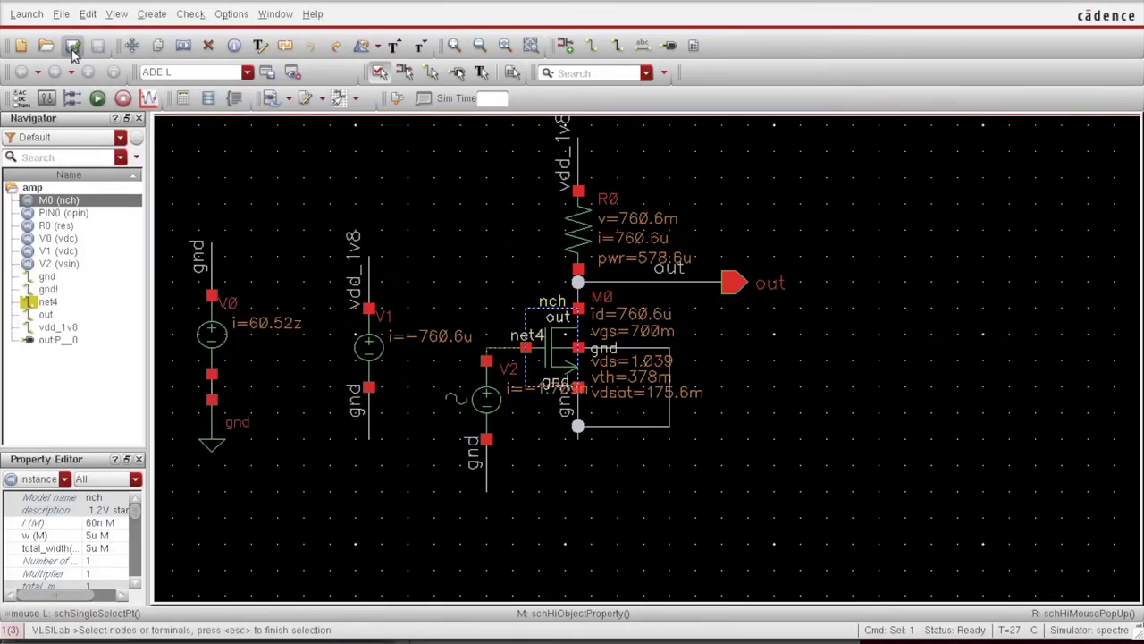
# Step: Rerun the ac and dc simulation from ADE L and view the operating-point annotations on the schematic
pyautogui.rightClick(632, 637)
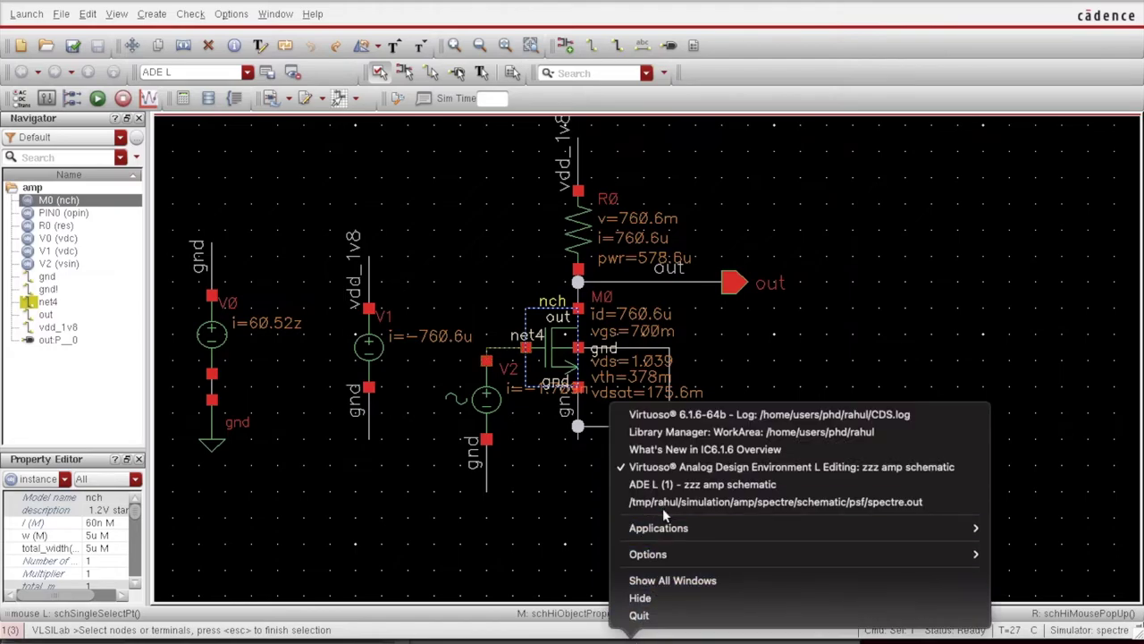
pyautogui.click(664, 484)
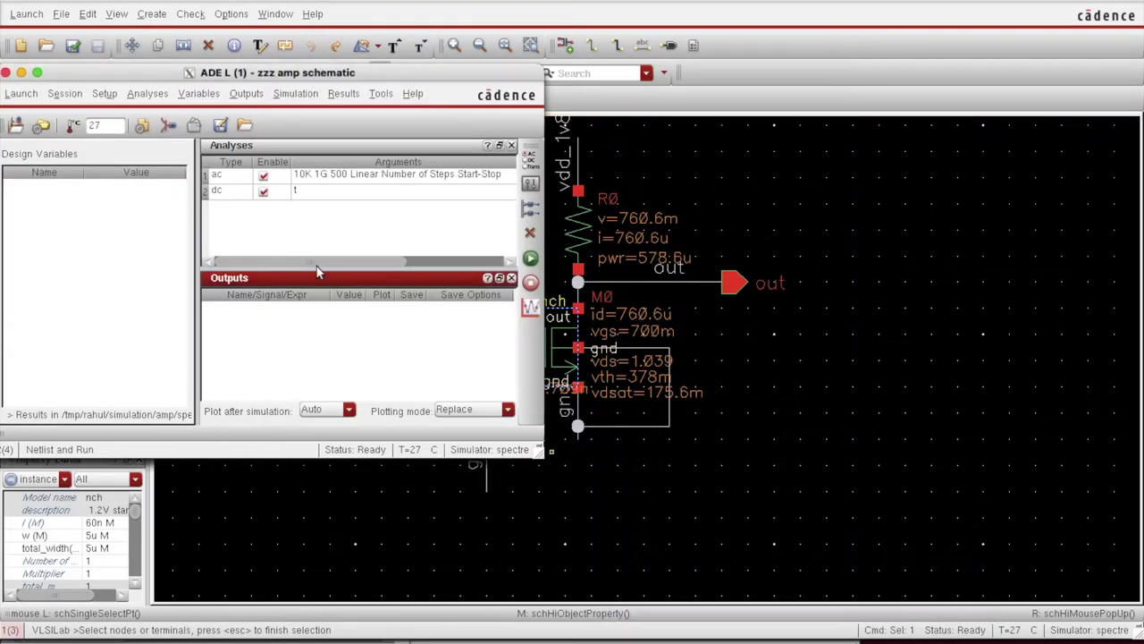
pyautogui.click(530, 258)
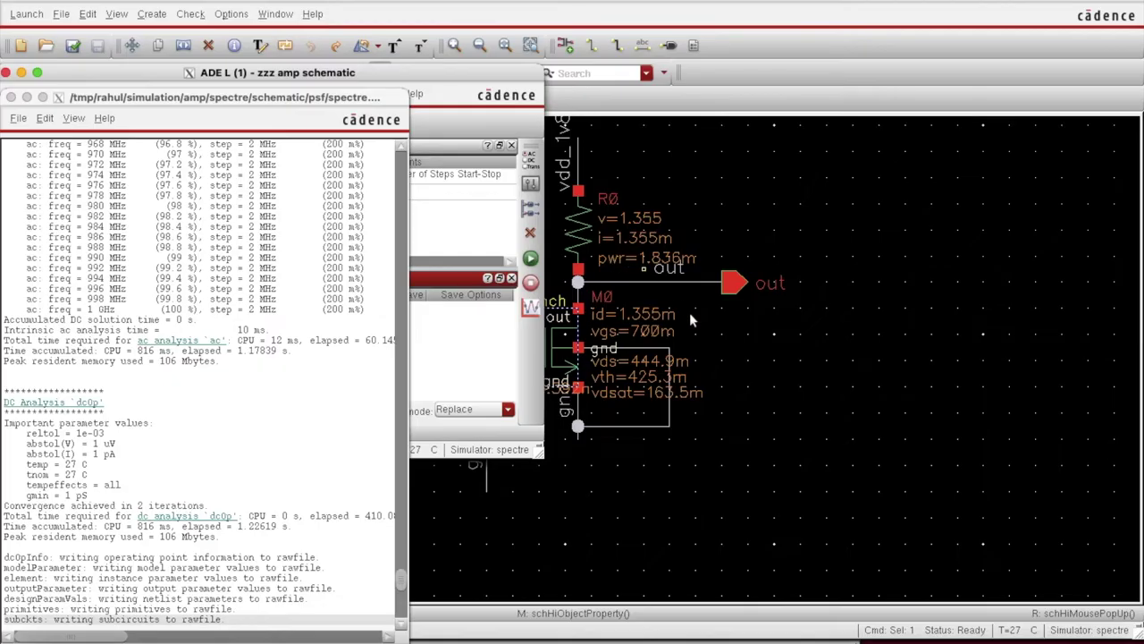
pyautogui.click(787, 380)
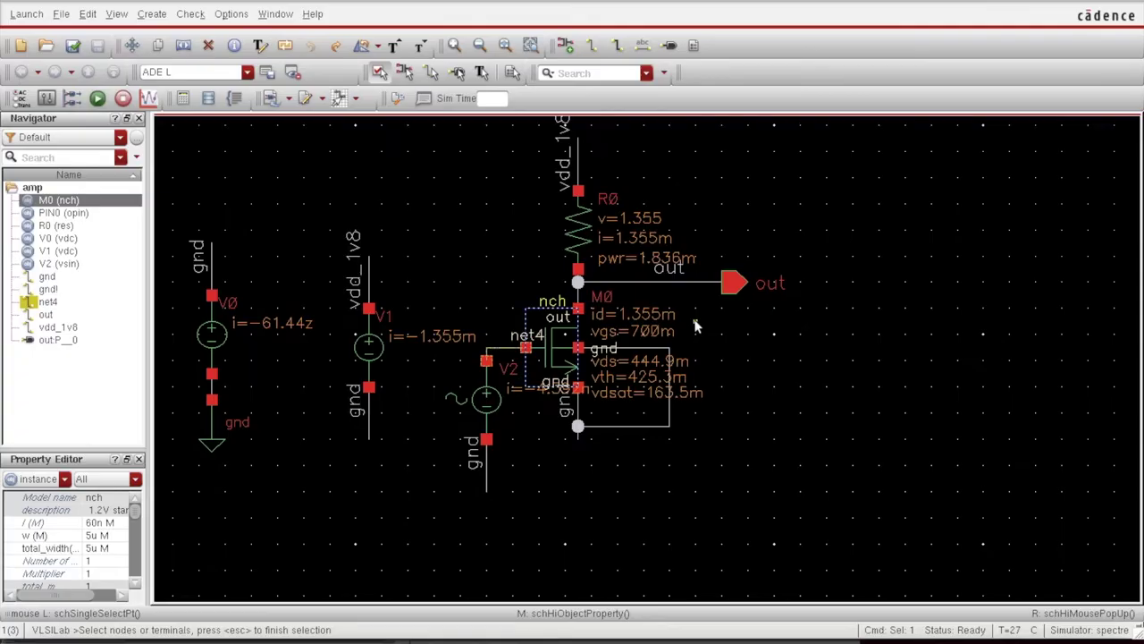
# Step: Return to ADE L and open the Direct Plot main form for the simulation results
pyautogui.rightClick(814, 640)
pyautogui.click(671, 471)
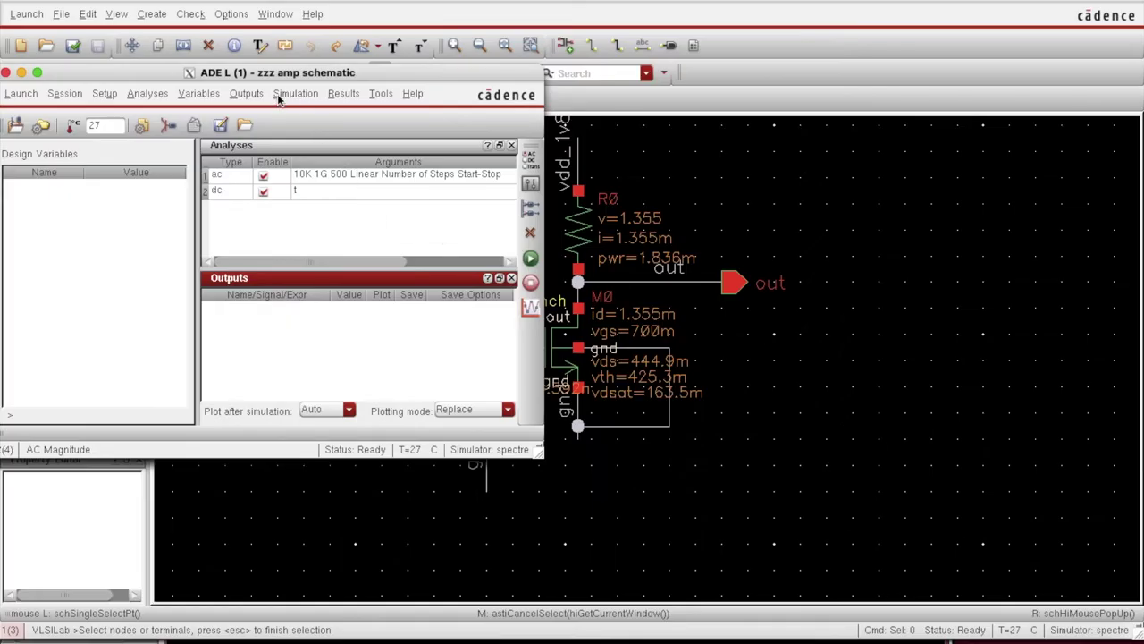
pyautogui.click(295, 93)
pyautogui.moveTo(347, 96)
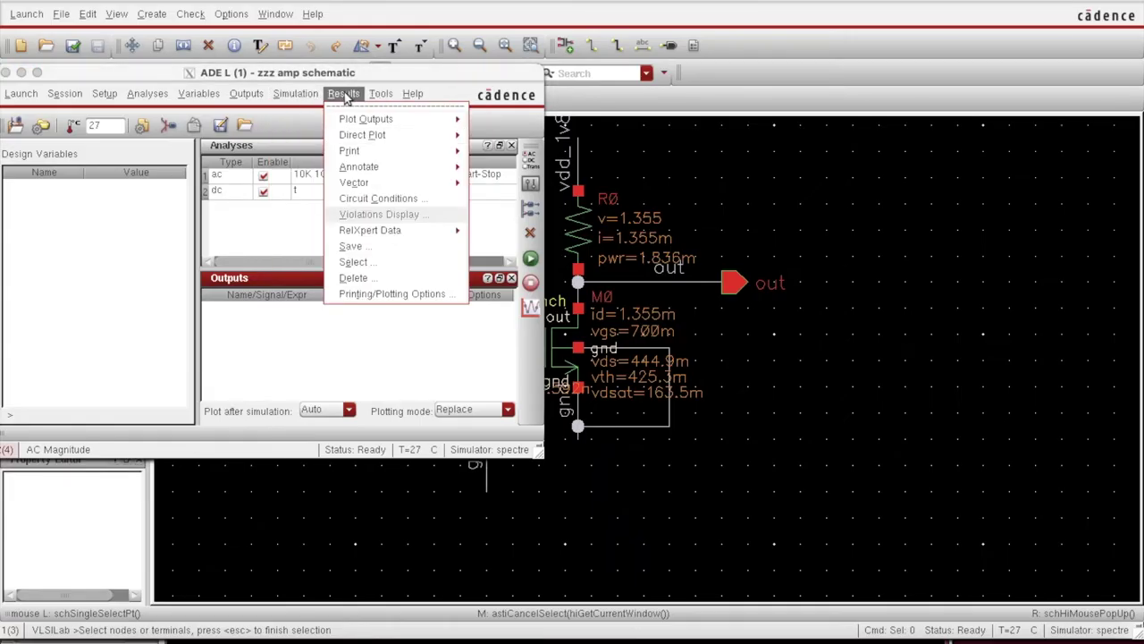
pyautogui.moveTo(362, 136)
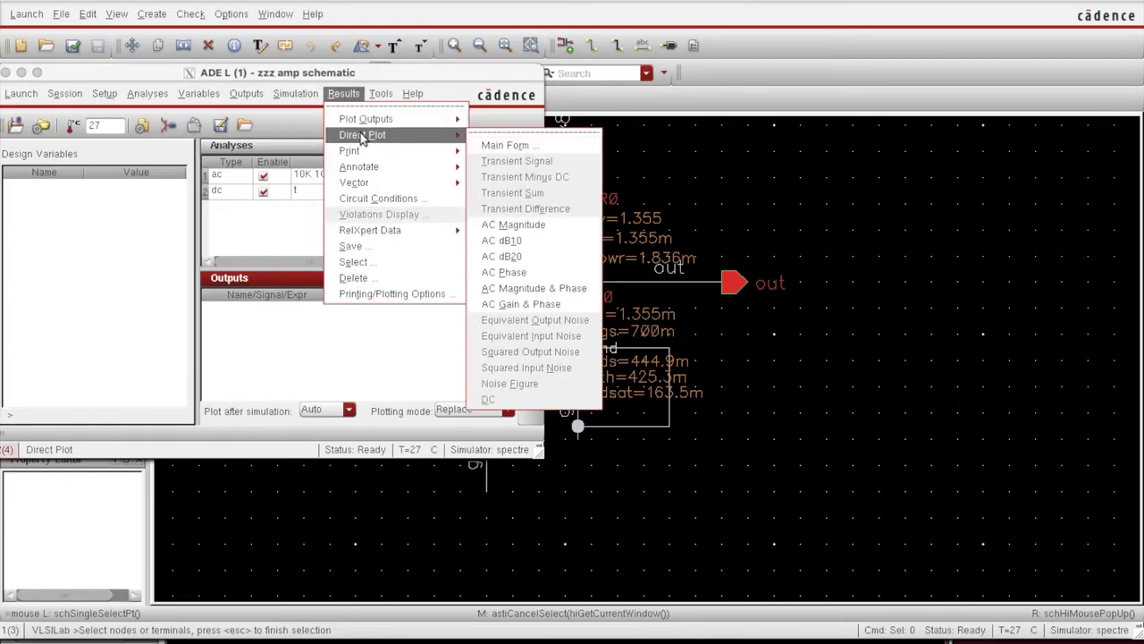
pyautogui.click(507, 146)
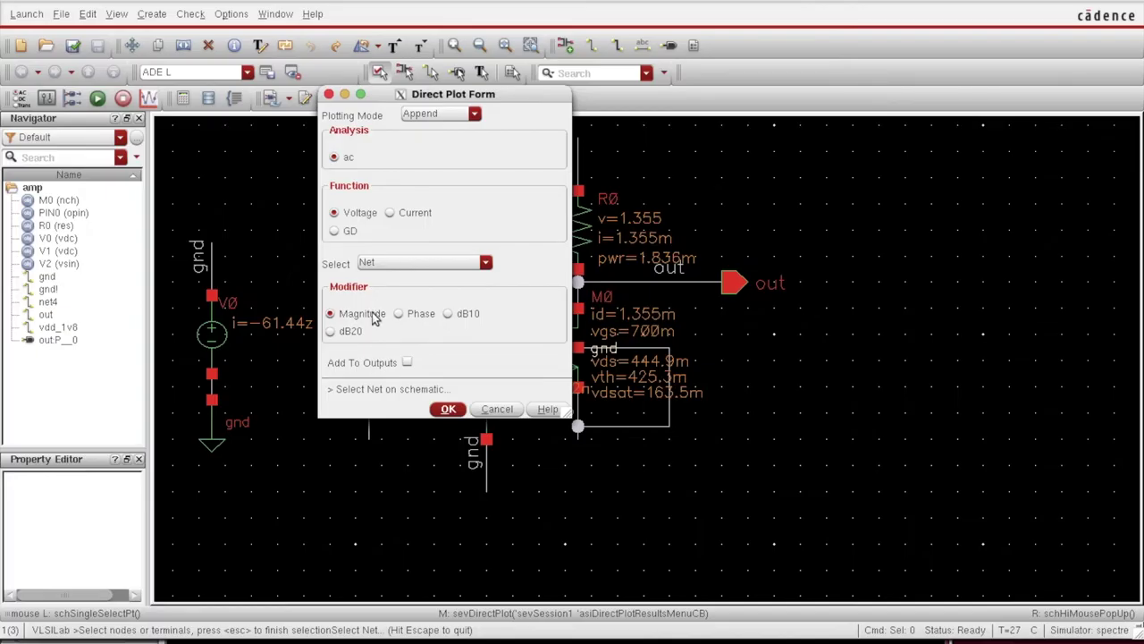
# Step: Plot the ac voltage magnitude of the out net, with Add To Outputs enabled
pyautogui.click(407, 362)
pyautogui.click(678, 284)
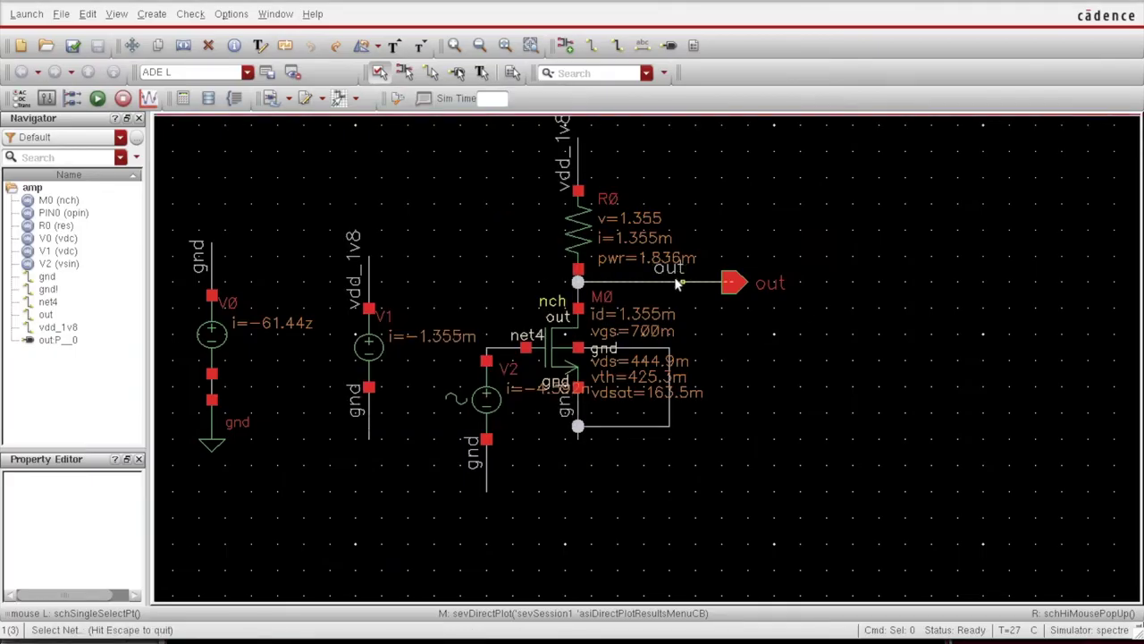
pyautogui.click(678, 283)
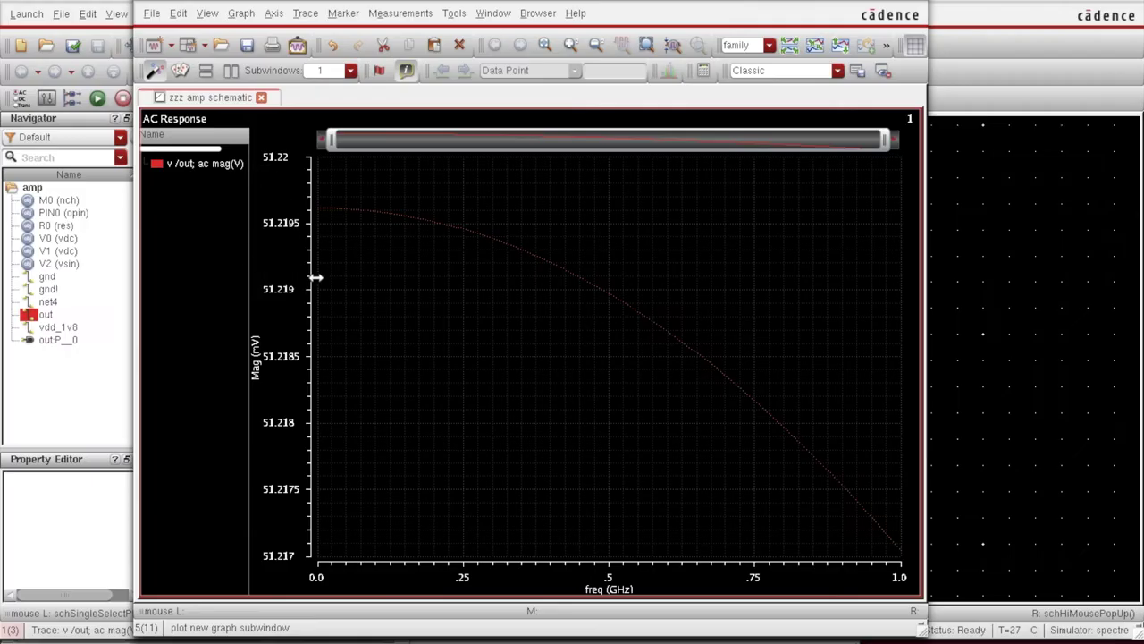
# Step: Return to ADE L and direct-plot the AC Gain & Phase of the out net relative to the input net net4
pyautogui.moveTo(318, 205)
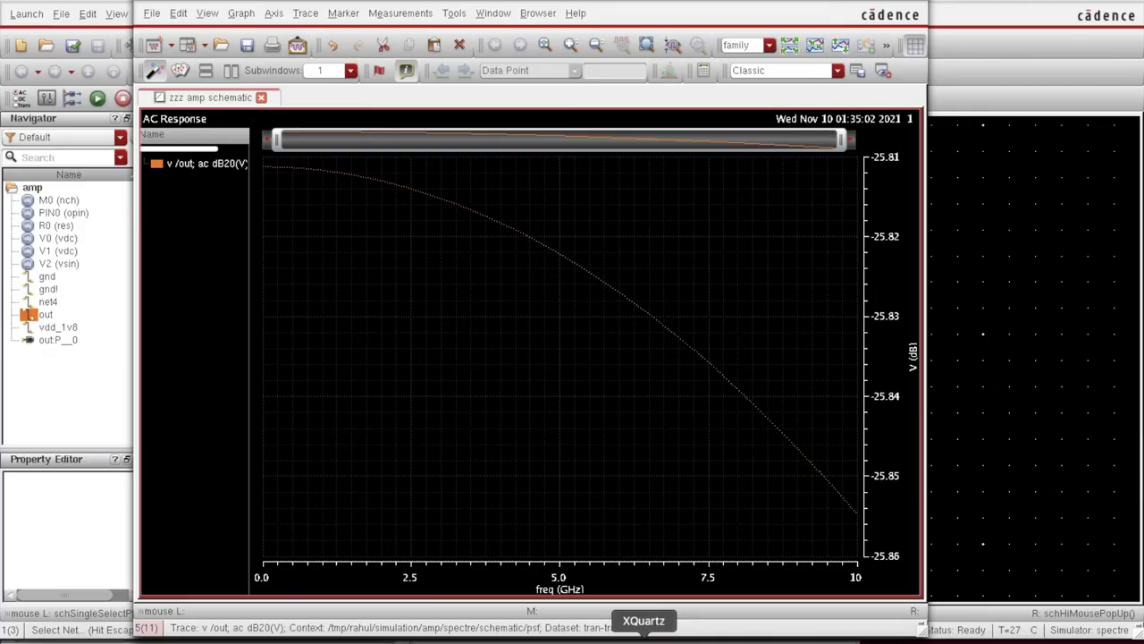
pyautogui.rightClick(643, 636)
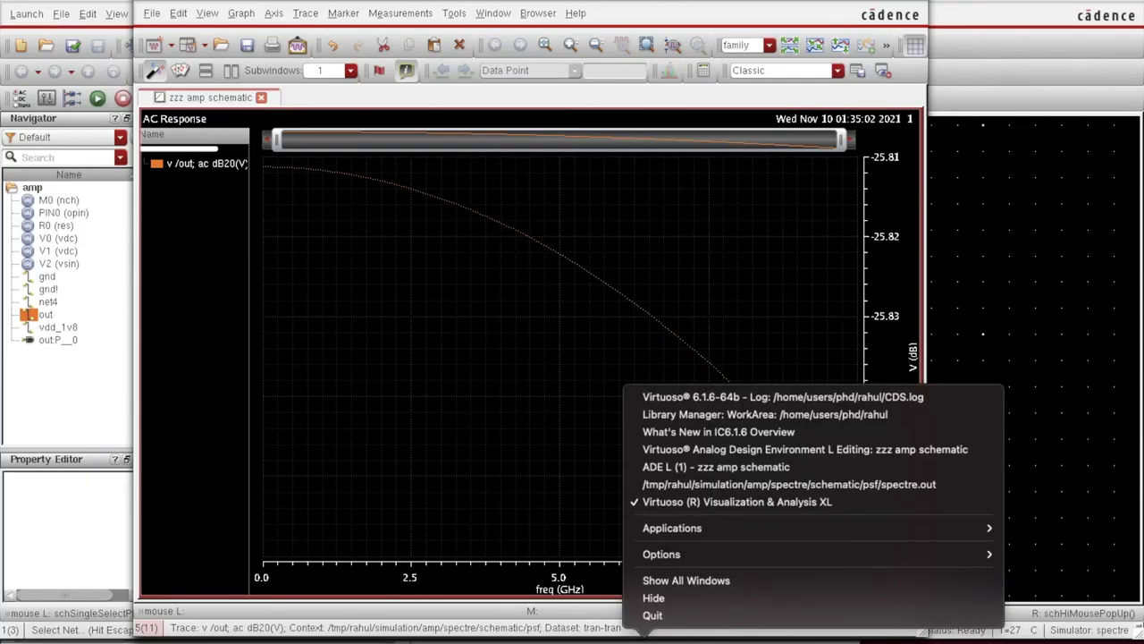
pyautogui.click(691, 470)
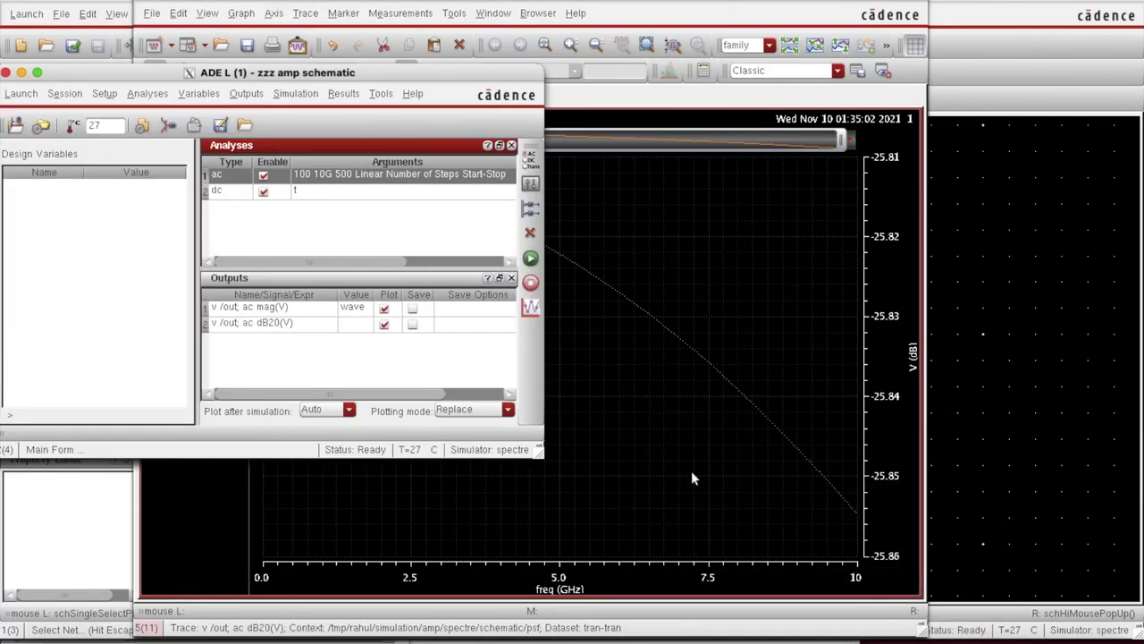
pyautogui.click(343, 95)
pyautogui.moveTo(375, 134)
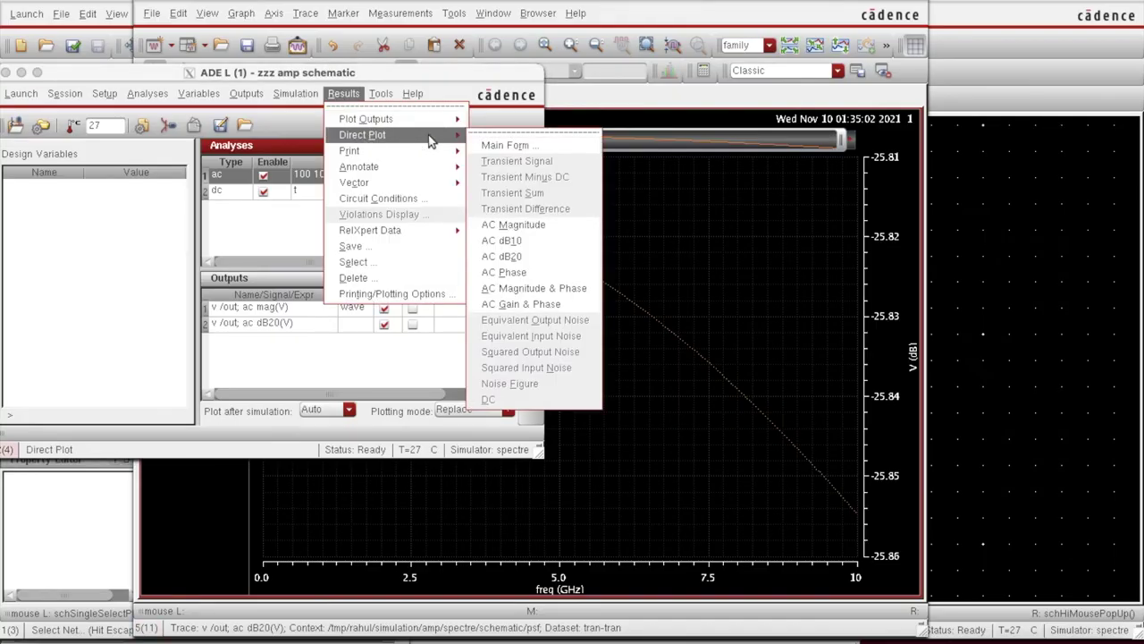
pyautogui.click(540, 305)
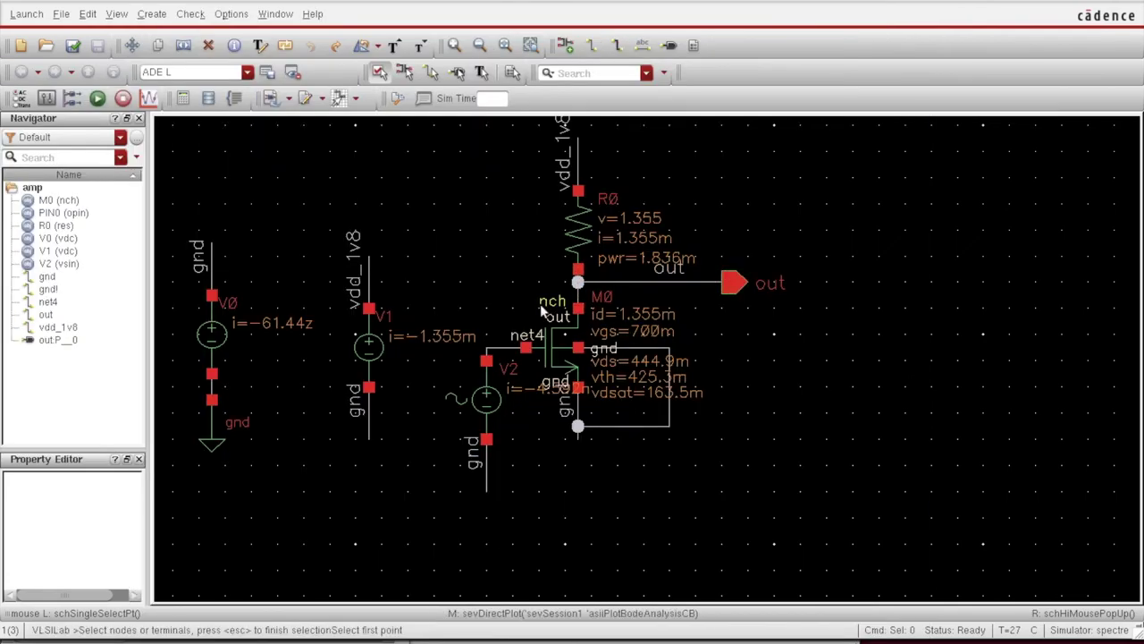
pyautogui.click(647, 282)
pyautogui.click(506, 348)
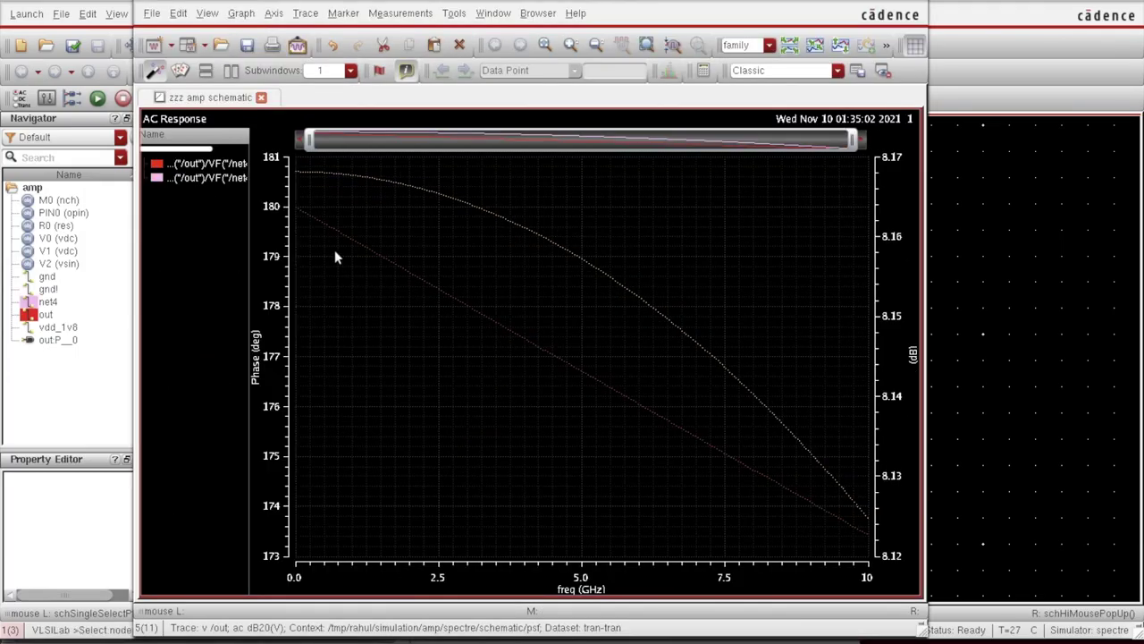
# Step: Highlight the dB20 gain trace, inspect the gain and phase curves up to 10 GHz in the enlarged graph window, and return to the schematic
pyautogui.click(207, 177)
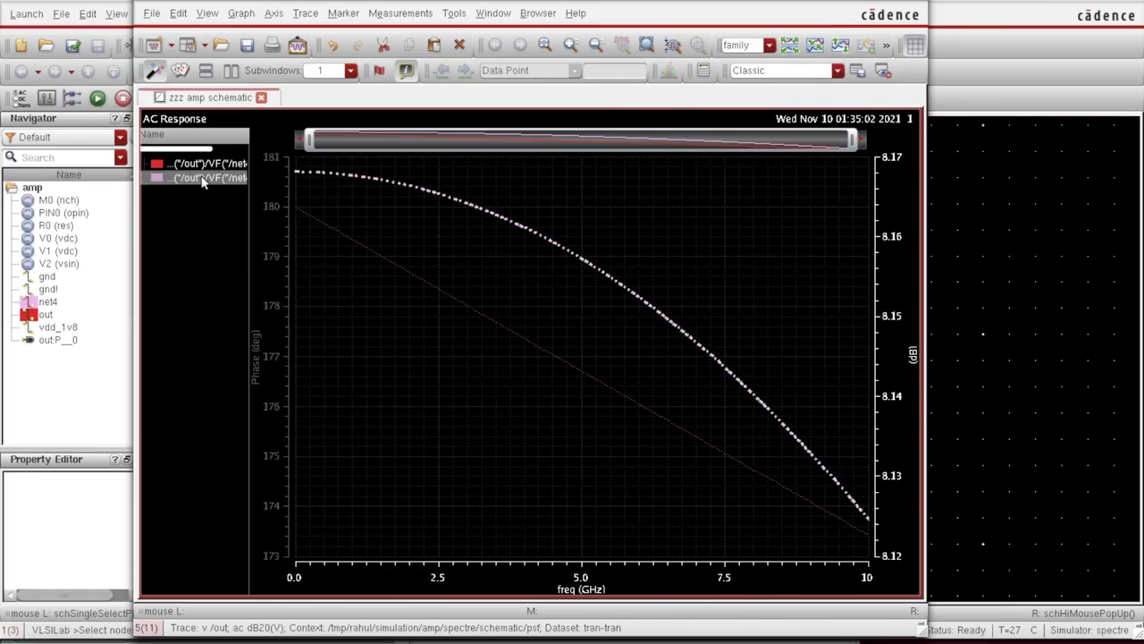
pyautogui.press('super+Up')
pyautogui.moveTo(266, 234); pyautogui.dragTo(266, 235)
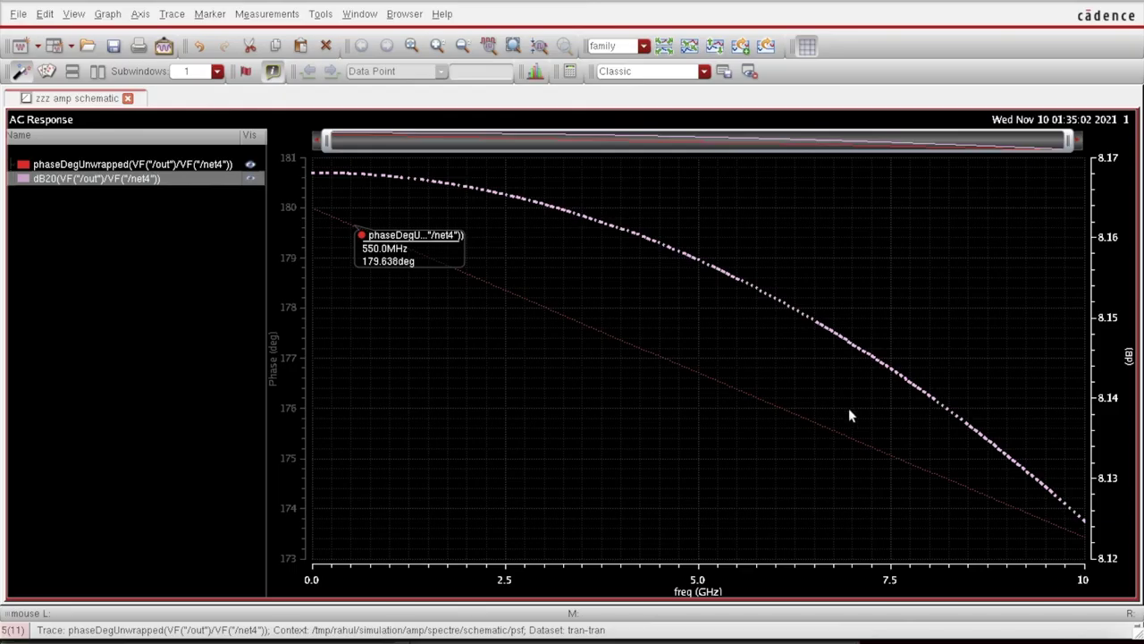
pyautogui.moveTo(708, 381)
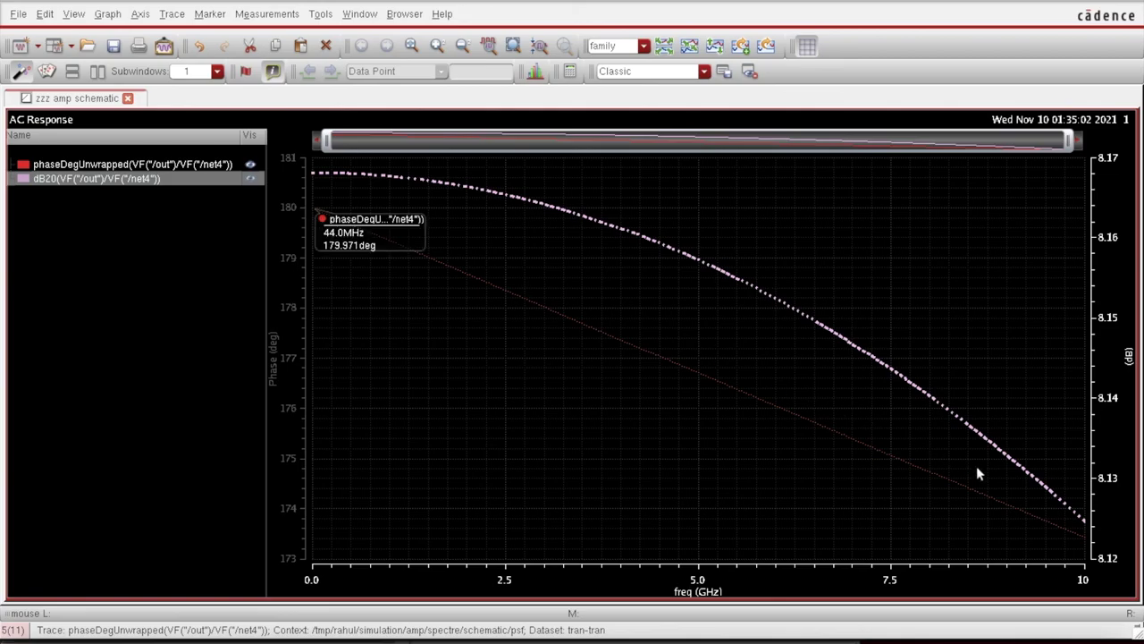
pyautogui.moveTo(1077, 536)
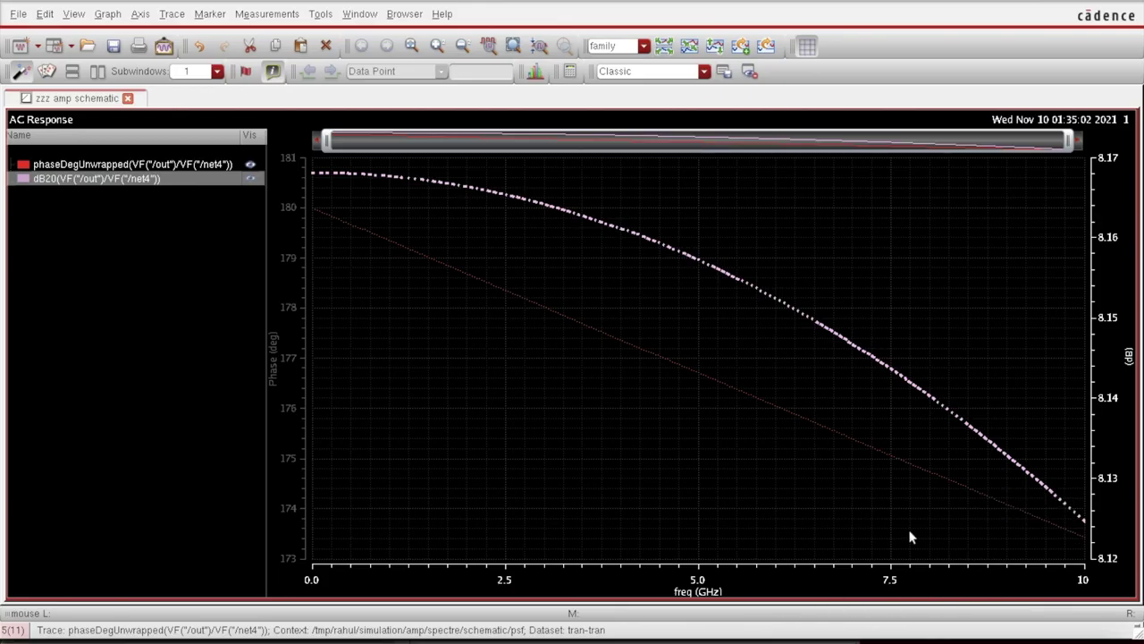
pyautogui.hotkey('alt', 'Tab')
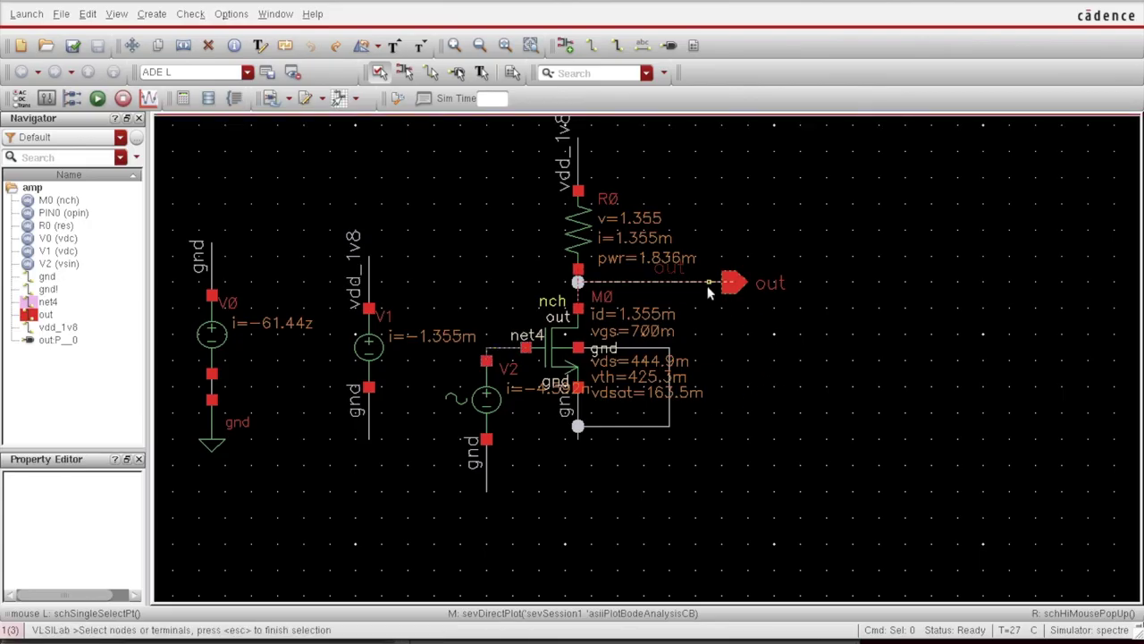